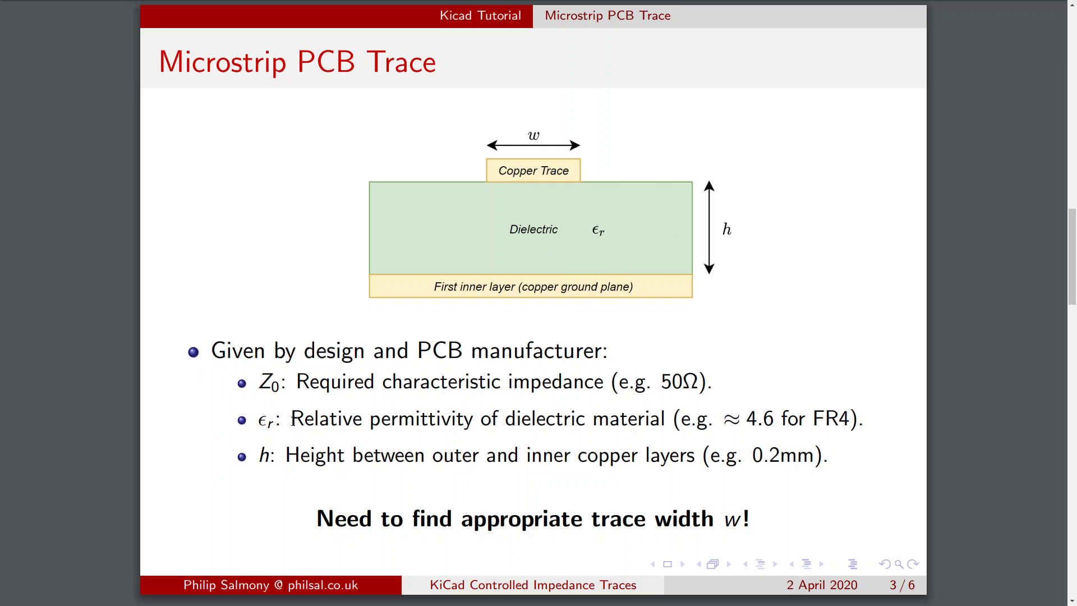
Step: Highlight the Relative permittivity phrase on the slide, then advance to the next slide
{"action": "left_click_drag", "start_coordinate": [292, 421], "coordinate": [474, 421]}
{"action": "left_click", "coordinate": [535, 418]}
{"action": "left_click", "coordinate": [1067, 386]}
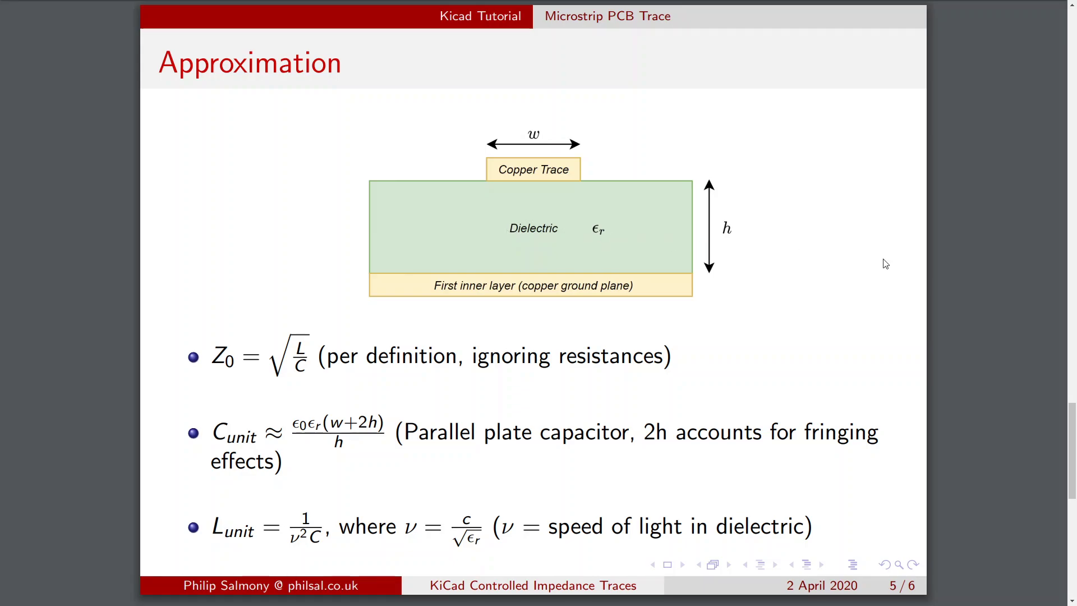
Step: Page forward to the final Approximation slide with the w formula and w=0.3mm example
{"action": "key", "text": "Right"}
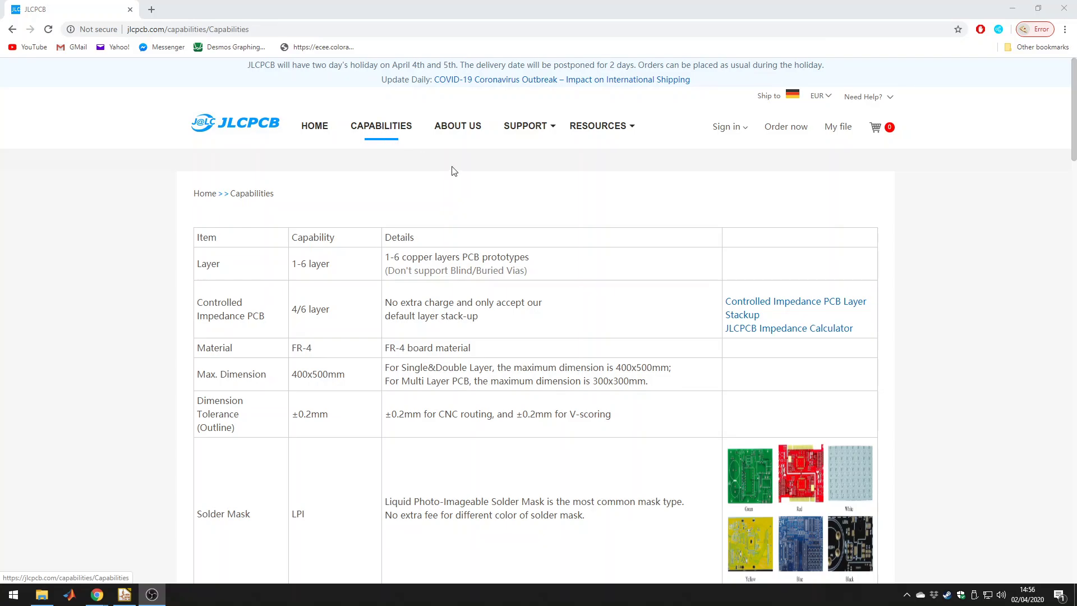
Step: Highlight the Controlled Impedance PCB and 4/6 layer entries, then open the layer stackup page
{"action": "left_click_drag", "start_coordinate": [196, 302], "coordinate": [249, 315]}
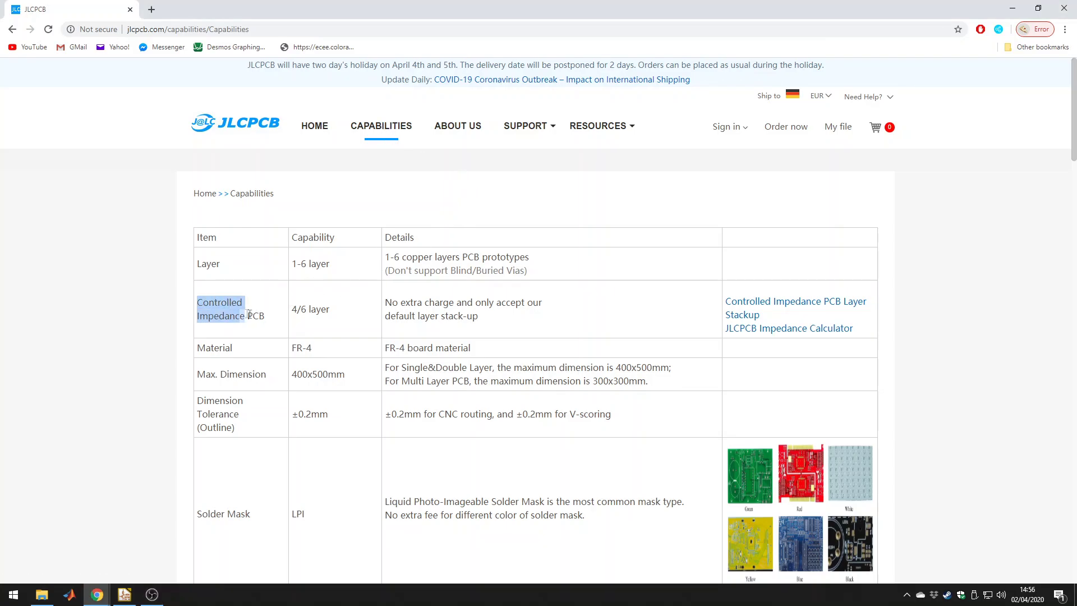
{"action": "left_click", "coordinate": [288, 320]}
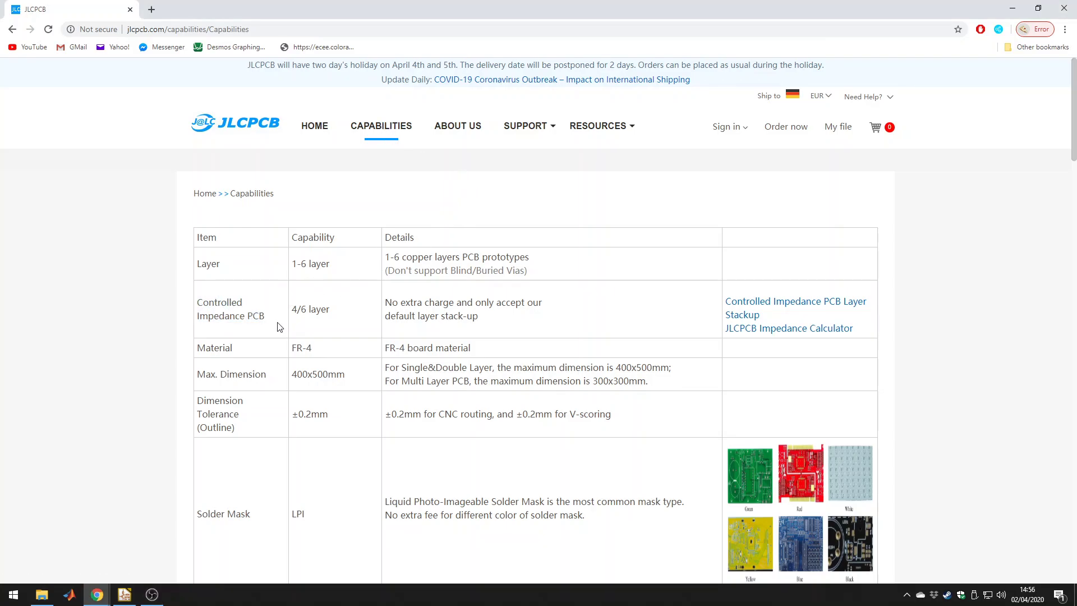
{"action": "left_click_drag", "start_coordinate": [292, 310], "coordinate": [301, 311]}
{"action": "left_click", "coordinate": [319, 313]}
{"action": "left_click", "coordinate": [773, 311]}
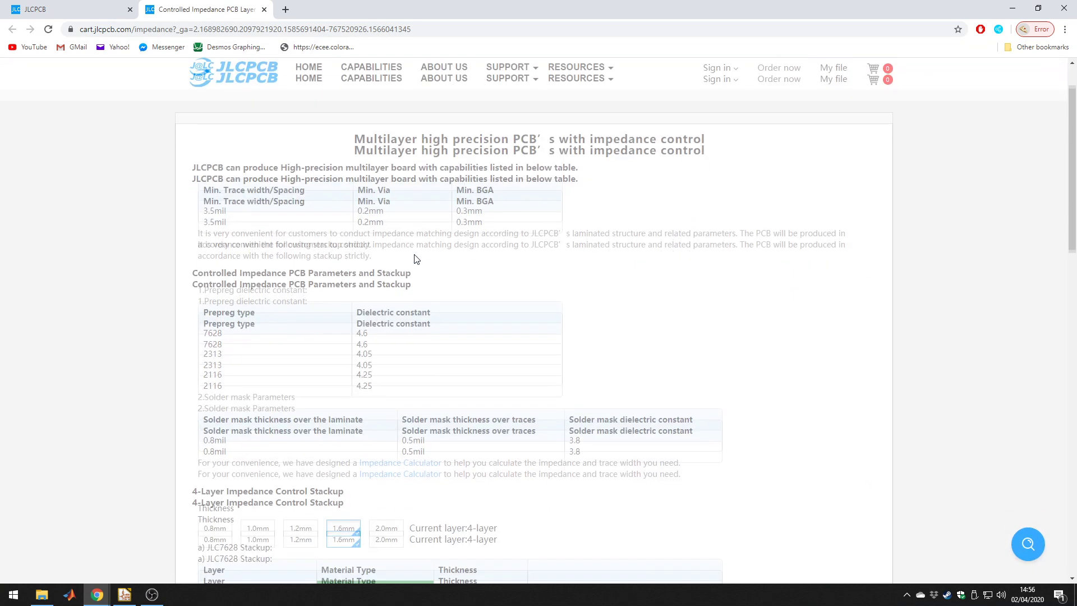
Step: Find the 4-layer stackup and highlight the 7628 prepreg's 0.2 mm thickness
{"action": "scroll", "coordinate": [414, 255], "scroll_direction": "down", "scroll_amount": 7}
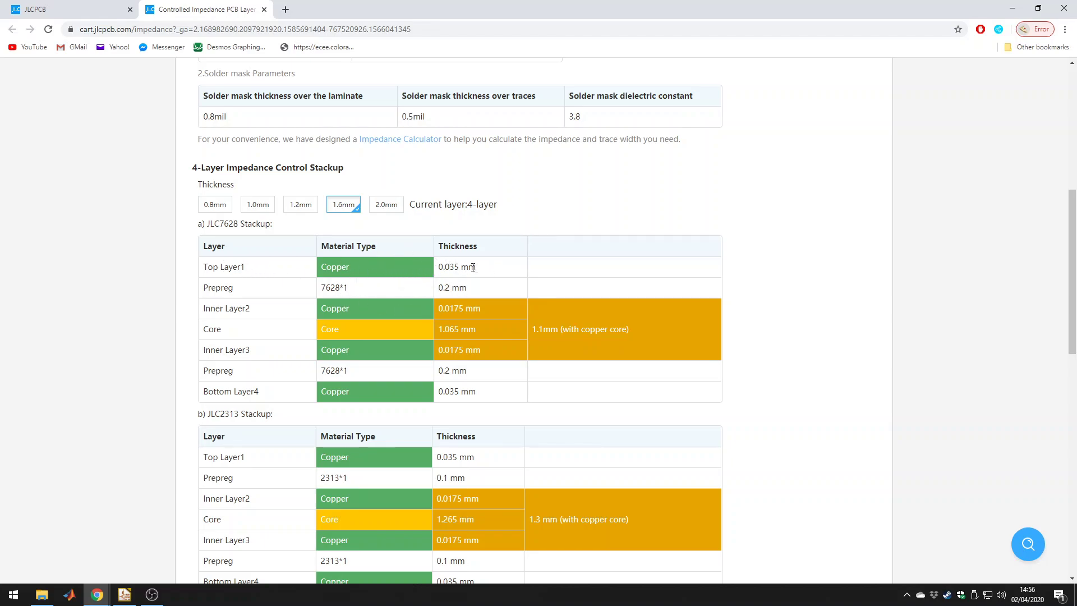
{"action": "left_click_drag", "start_coordinate": [469, 267], "coordinate": [439, 268]}
{"action": "left_click_drag", "start_coordinate": [483, 289], "coordinate": [276, 296]}
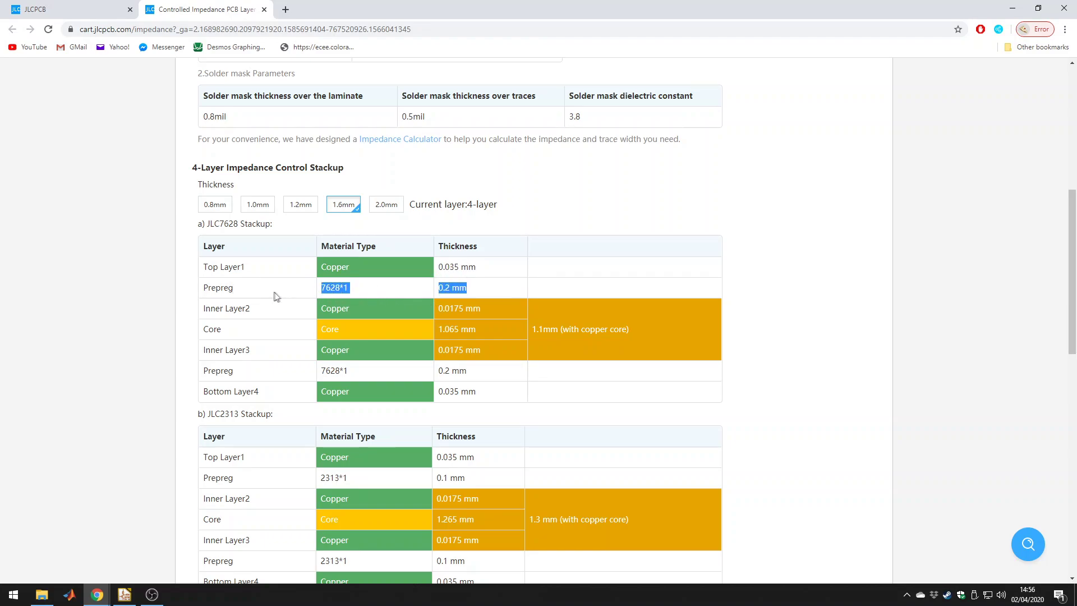
{"action": "left_click", "coordinate": [426, 292]}
{"action": "left_click_drag", "start_coordinate": [443, 287], "coordinate": [457, 287]}
{"action": "triple_click", "coordinate": [470, 290]}
{"action": "scroll", "coordinate": [509, 311], "scroll_direction": "down", "scroll_amount": 2}
{"action": "scroll", "coordinate": [504, 269], "scroll_direction": "up", "scroll_amount": 1}
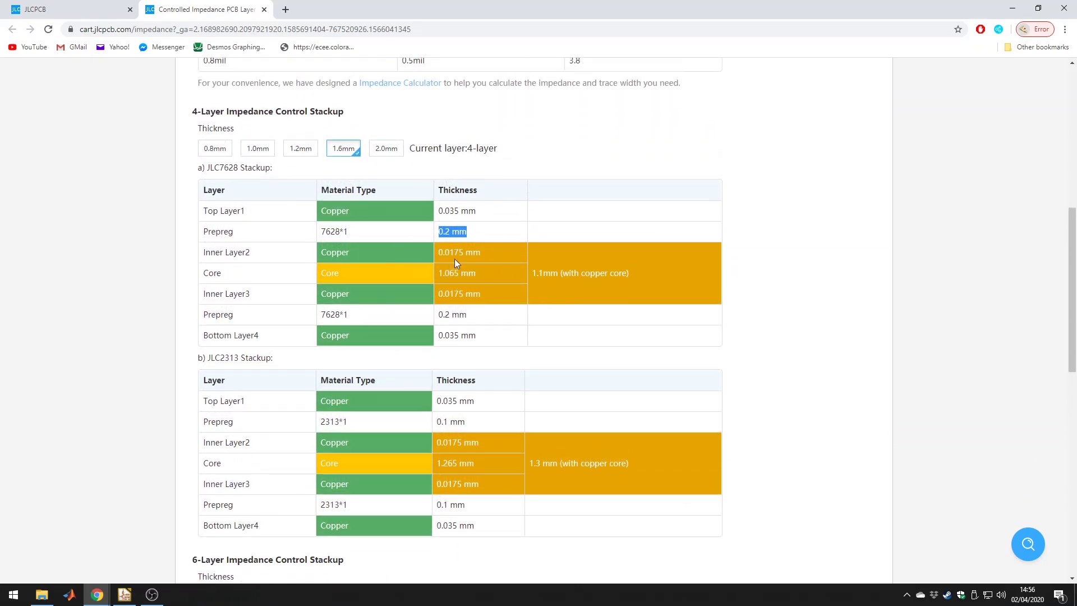
{"action": "left_click", "coordinate": [313, 228]}
Step: Scroll back up and close the layer stackup tab
{"action": "scroll", "coordinate": [497, 275], "scroll_direction": "up", "scroll_amount": 1}
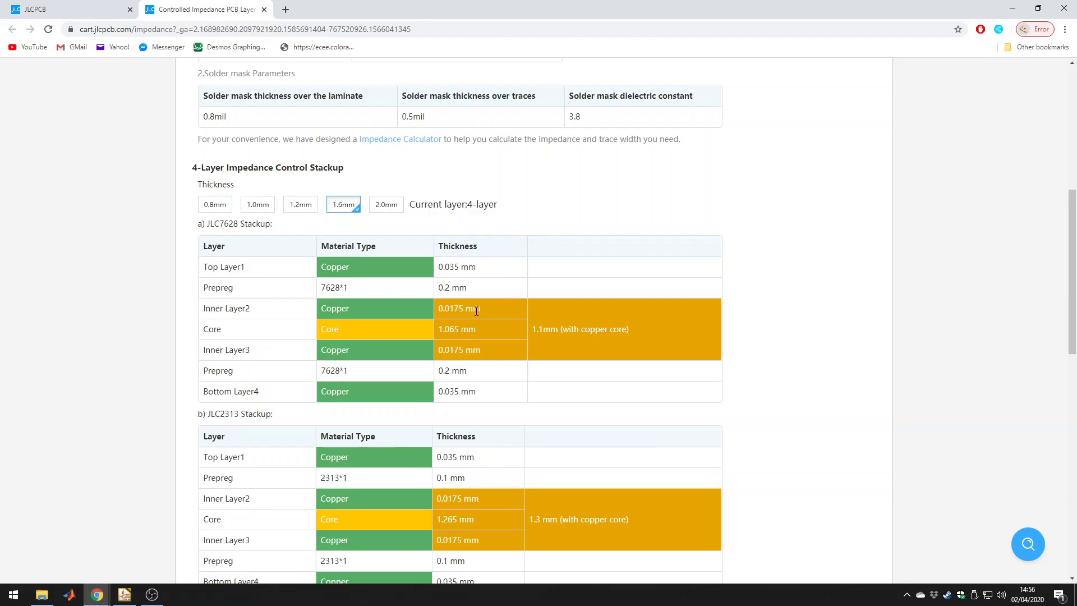
{"action": "scroll", "coordinate": [406, 328], "scroll_direction": "up", "scroll_amount": 3}
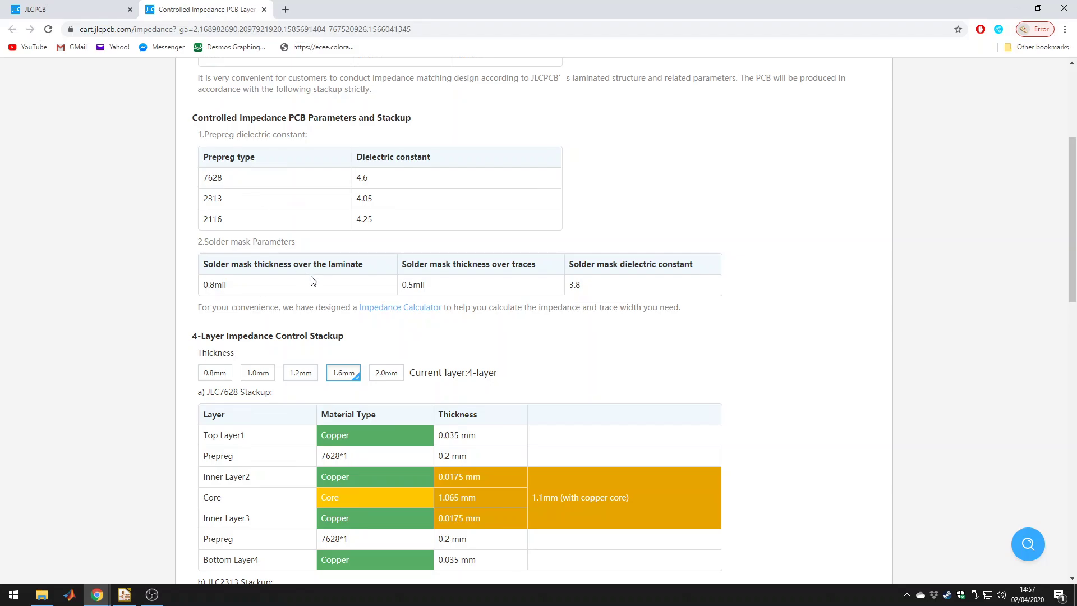
{"action": "scroll", "coordinate": [313, 281], "scroll_direction": "up", "scroll_amount": 2}
{"action": "middle_click", "coordinate": [212, 11]}
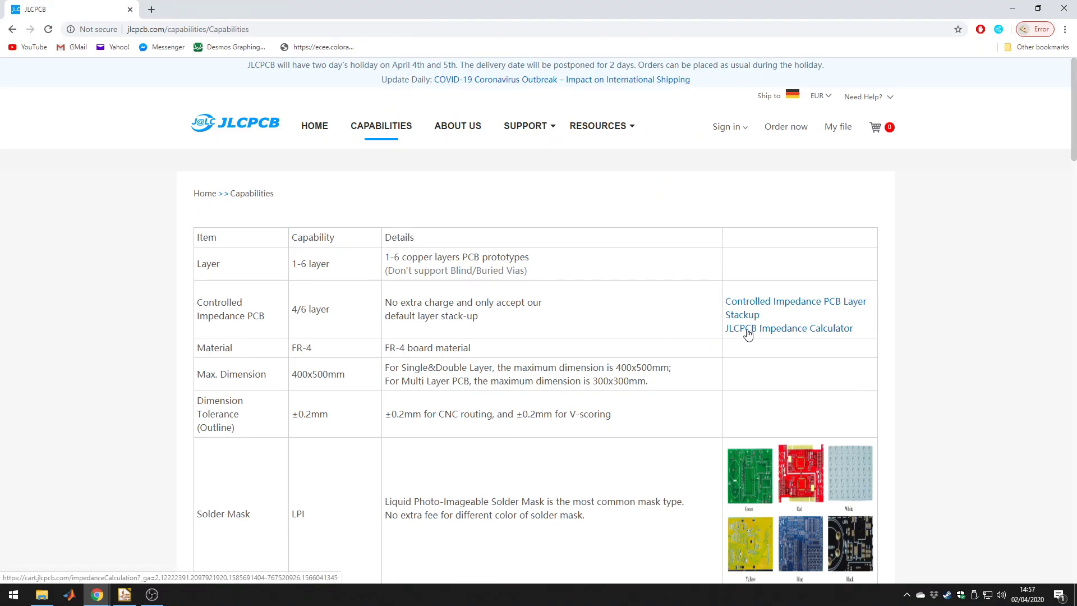
Step: In the Impedance Calculator, calculate trace width for 50 Ω in 'impedance + trace space' mode
{"action": "left_click", "coordinate": [784, 331]}
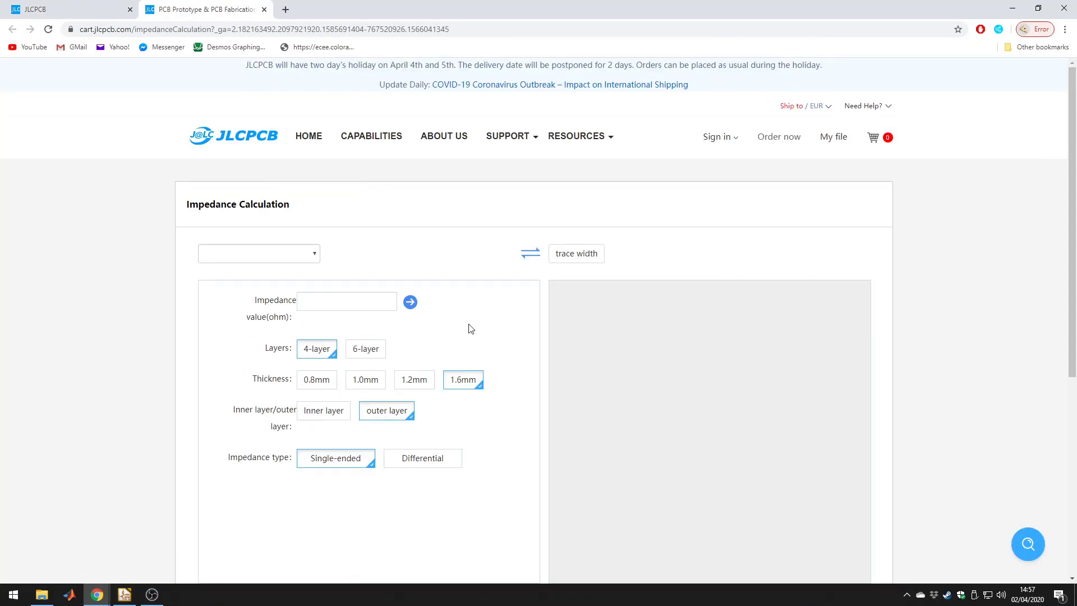
{"action": "left_click", "coordinate": [303, 256]}
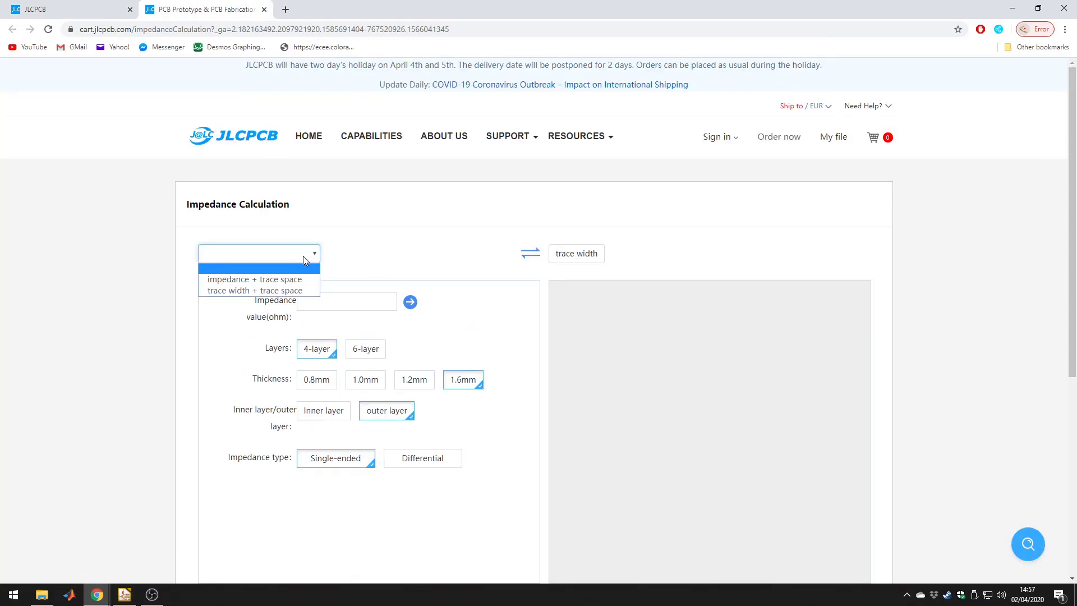
{"action": "left_click", "coordinate": [272, 282]}
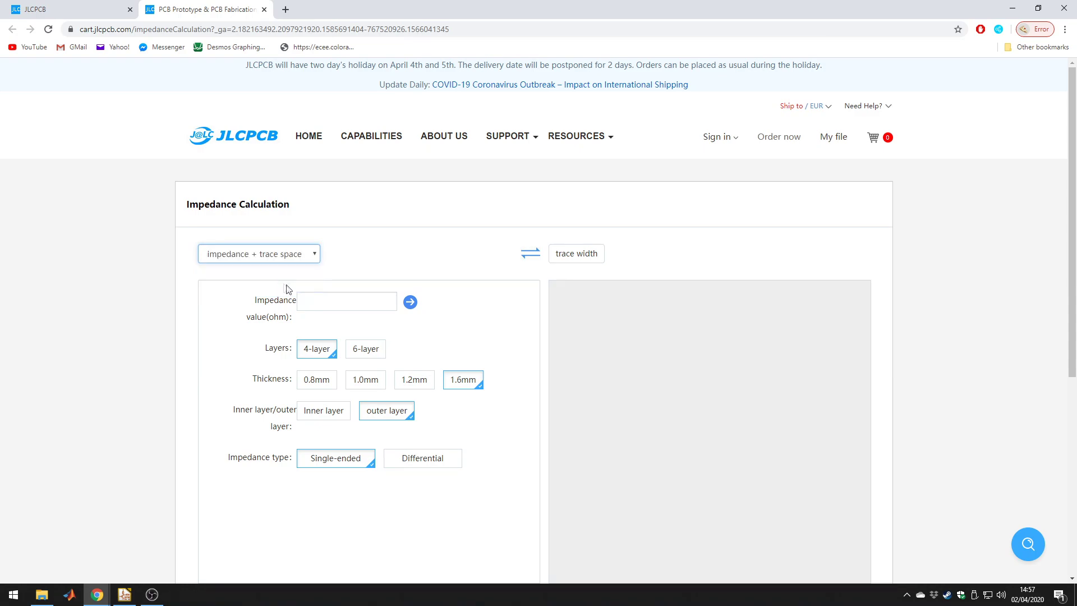
{"action": "left_click", "coordinate": [330, 301]}
{"action": "type", "text": "50"}
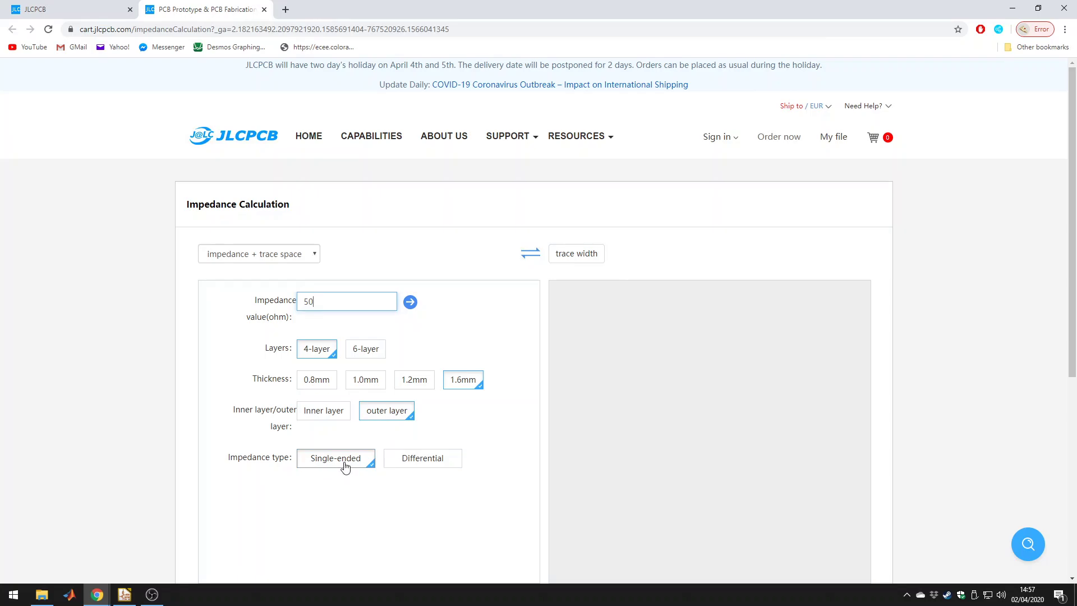
{"action": "scroll", "coordinate": [345, 467], "scroll_direction": "down", "scroll_amount": 2}
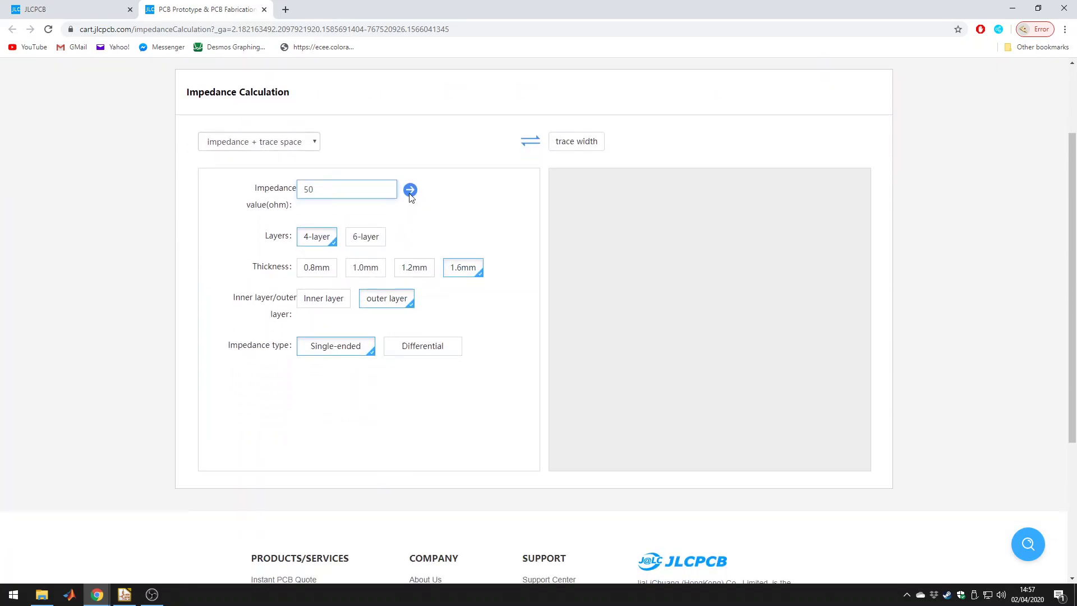
{"action": "left_click", "coordinate": [410, 191]}
{"action": "scroll", "coordinate": [458, 224], "scroll_direction": "up", "scroll_amount": 1}
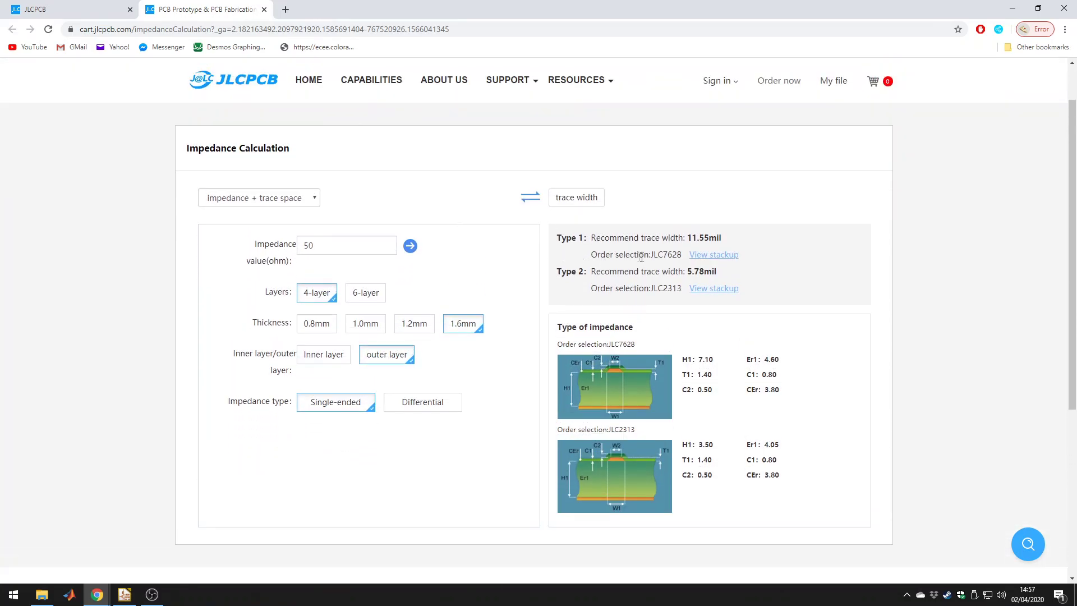
{"action": "left_click_drag", "start_coordinate": [653, 255], "coordinate": [683, 255]}
Step: Cross-check the 7628 prepreg's 4.6 dielectric constant and 0.2 mm thickness on the stackup page
{"action": "left_click", "coordinate": [107, 8]}
{"action": "left_click", "coordinate": [743, 304]}
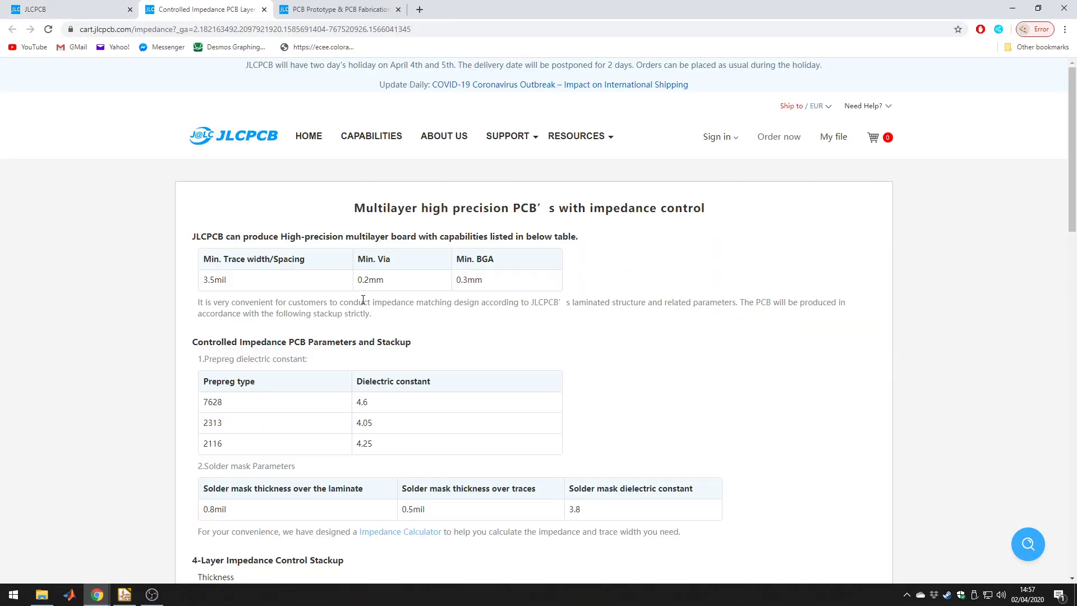
{"action": "left_click_drag", "start_coordinate": [382, 346], "coordinate": [213, 347]}
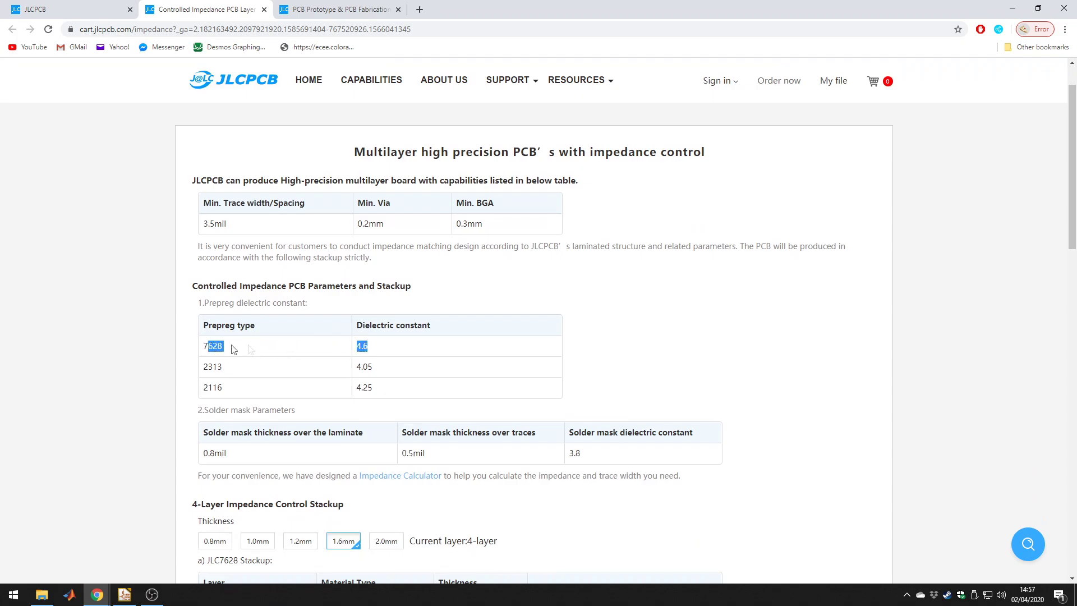
{"action": "left_click", "coordinate": [370, 347]}
{"action": "scroll", "coordinate": [368, 352], "scroll_direction": "down", "scroll_amount": 4}
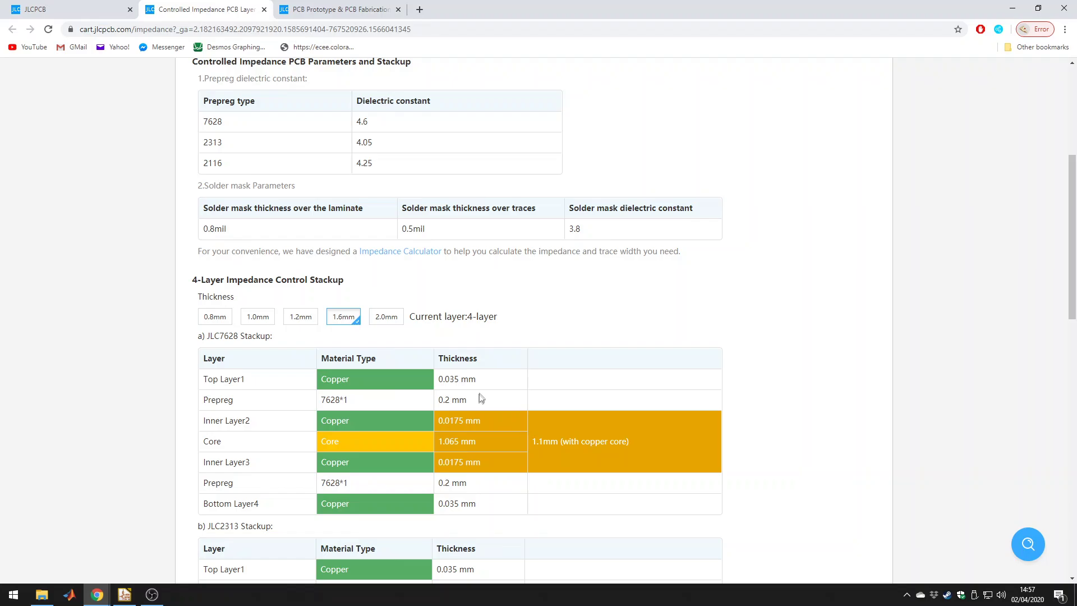
{"action": "left_click_drag", "start_coordinate": [481, 399], "coordinate": [437, 400]}
{"action": "left_click", "coordinate": [366, 4]}
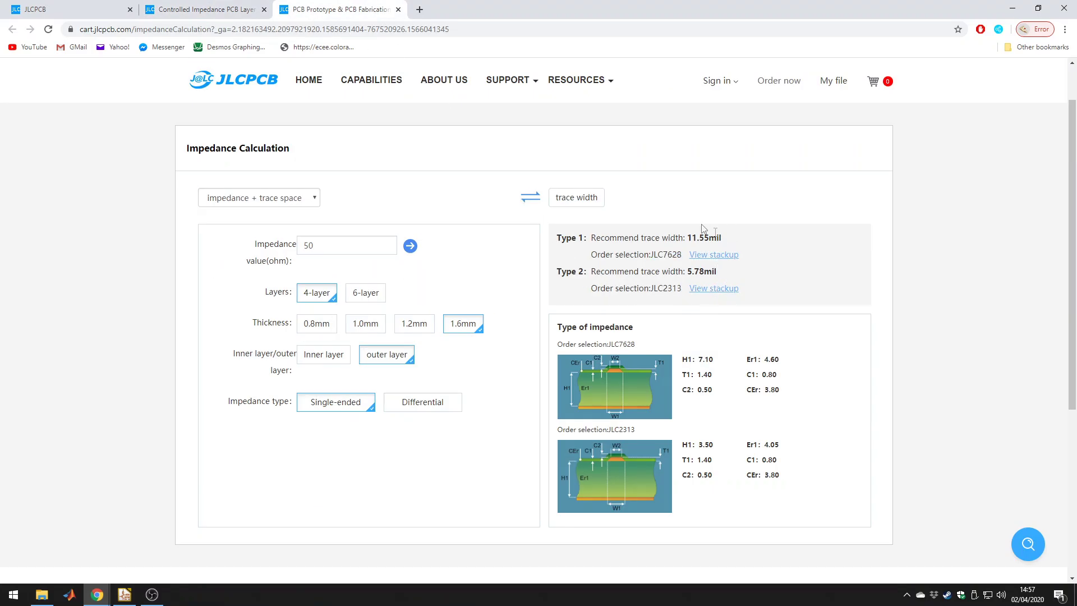
{"action": "left_click", "coordinate": [310, 32]}
Step: Search '11.55mil to mm' to get 0.29337 mm, then return to the stackup page
{"action": "type", "text": "11.55"}
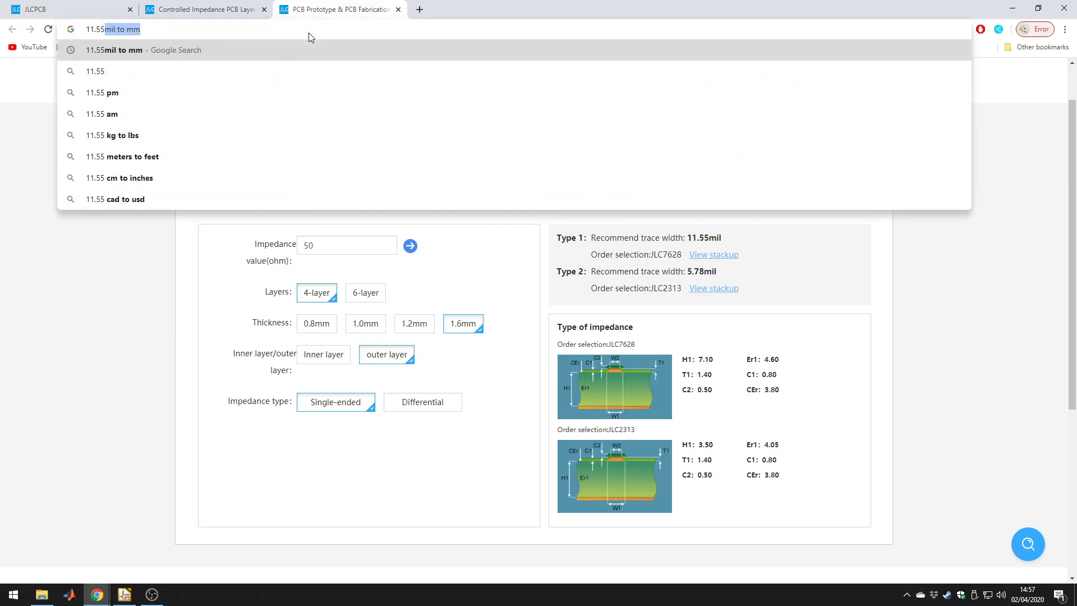
{"action": "key", "text": "Return"}
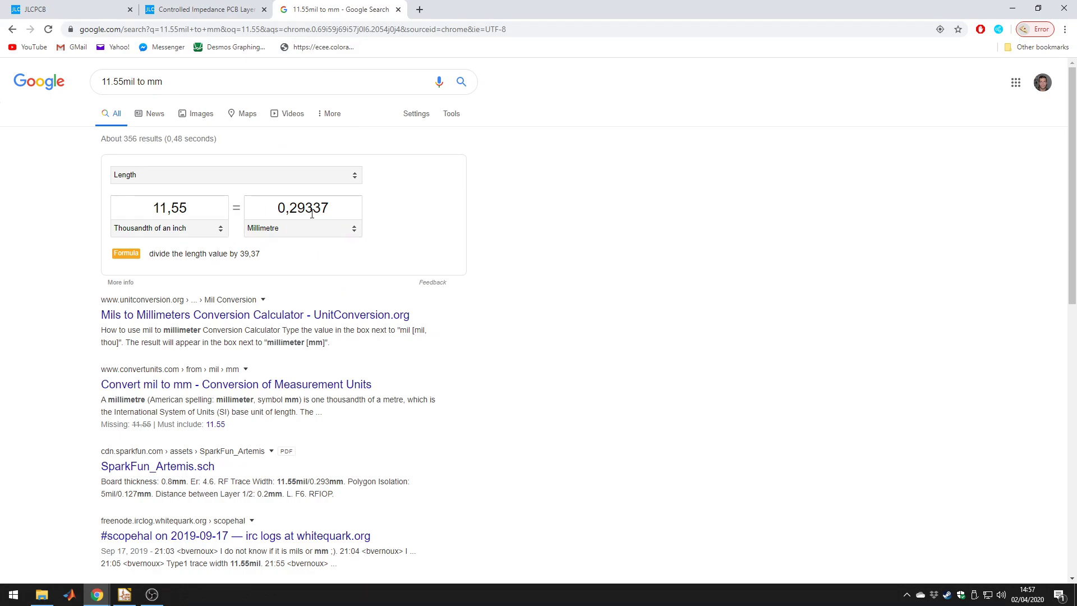
{"action": "left_click", "coordinate": [210, 5]}
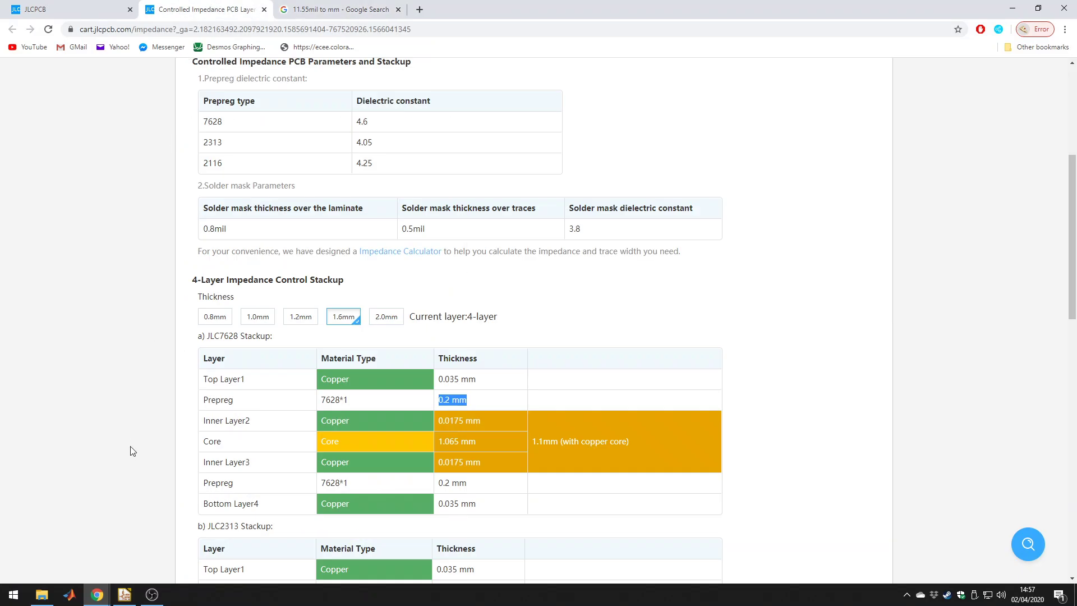
{"action": "left_click", "coordinate": [125, 594]}
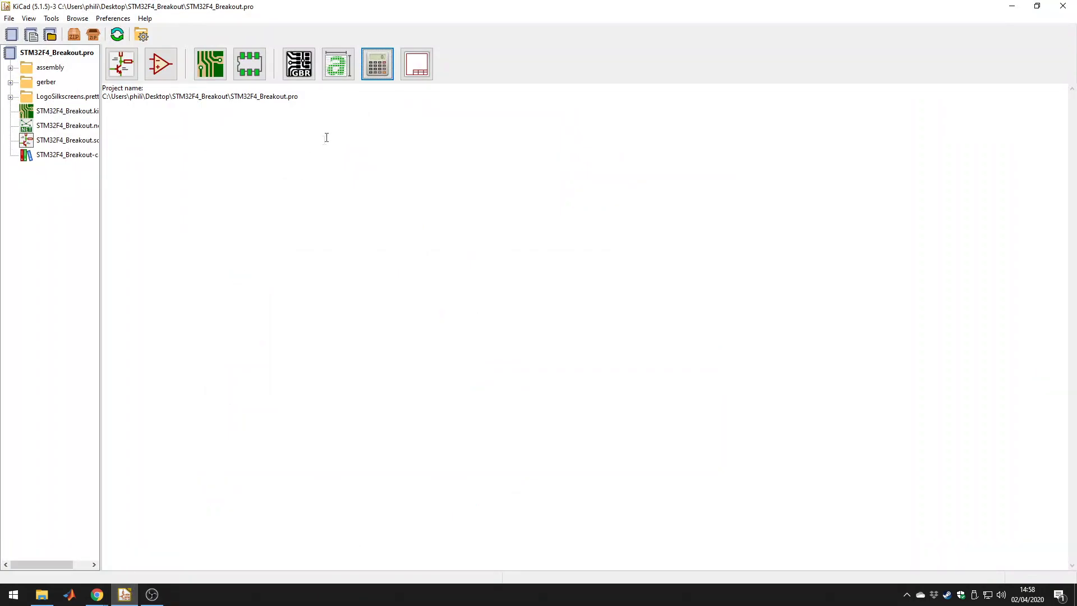
Step: Launch PCB Calculator, keep microstrip Er at 4.6, and set the frequency to 1 GHz
{"action": "left_click", "coordinate": [382, 68]}
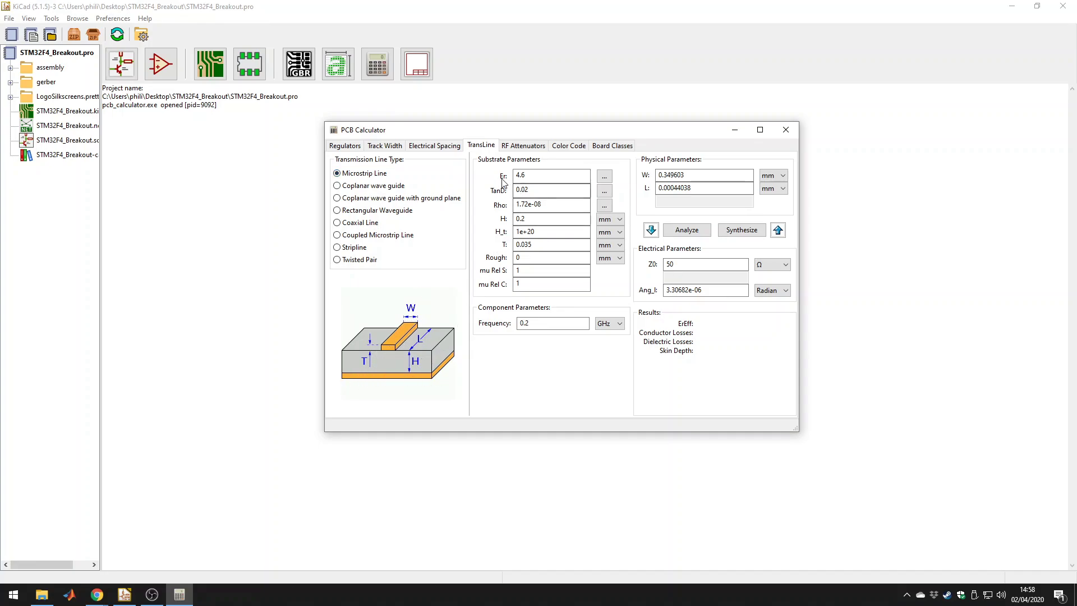
{"action": "left_click", "coordinate": [604, 176]}
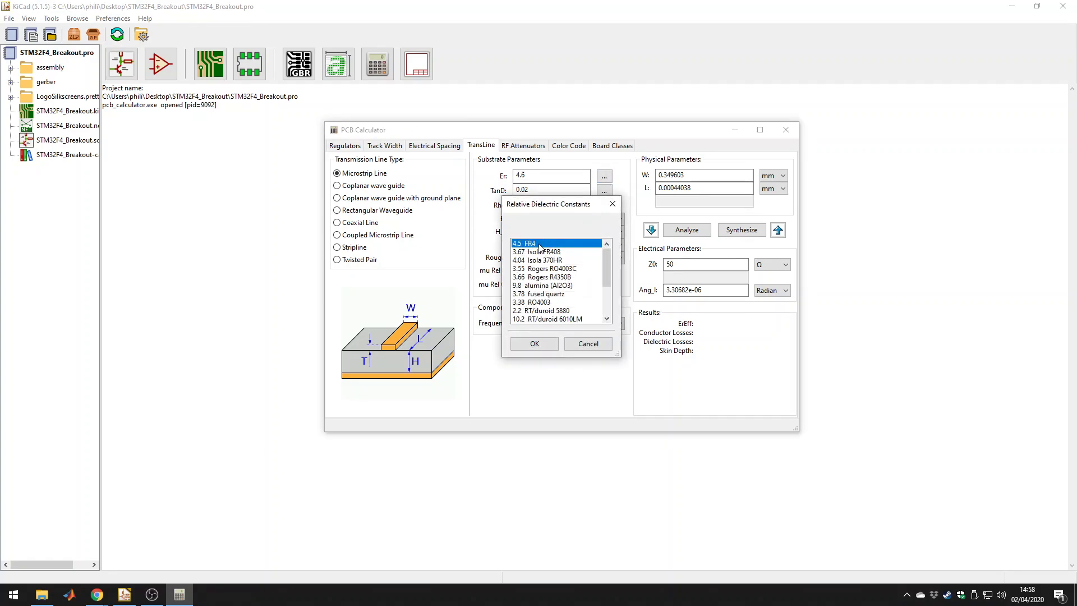
{"action": "left_click", "coordinate": [587, 344]}
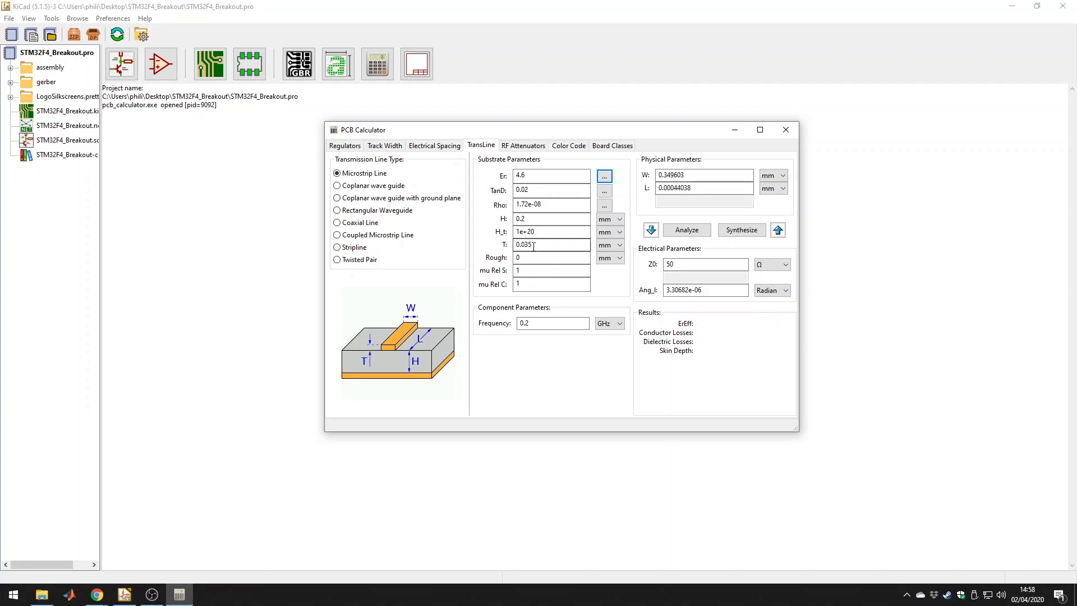
{"action": "double_click", "coordinate": [544, 320]}
{"action": "type", "text": "1"}
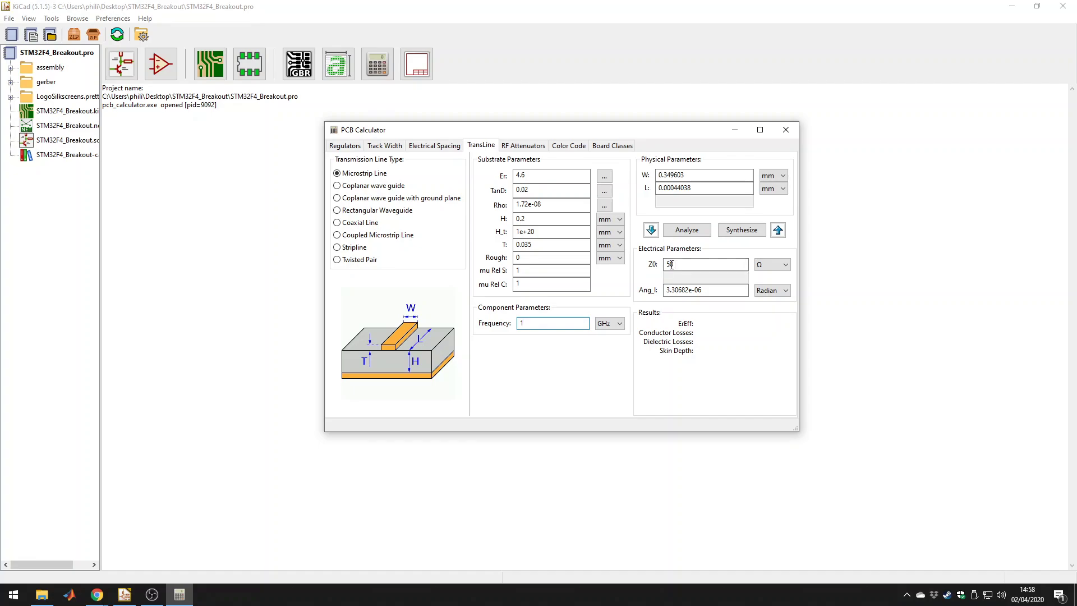
Step: Synthesize the 50 Ω microstrip, reading W = 0.349579 mm and confirming Er 4.6
{"action": "left_click", "coordinate": [698, 265]}
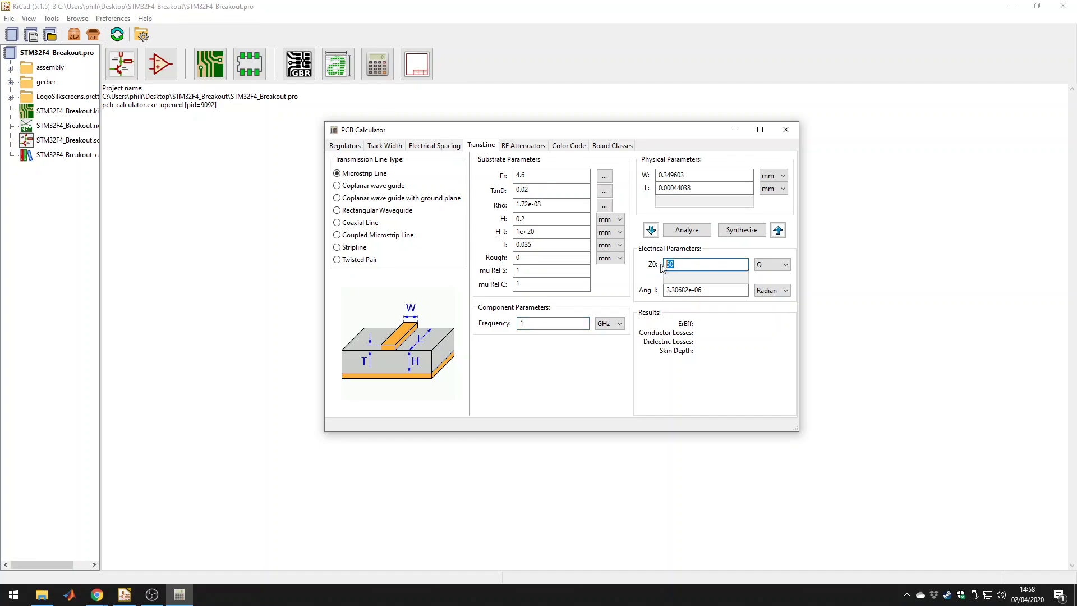
{"action": "left_click", "coordinate": [741, 231]}
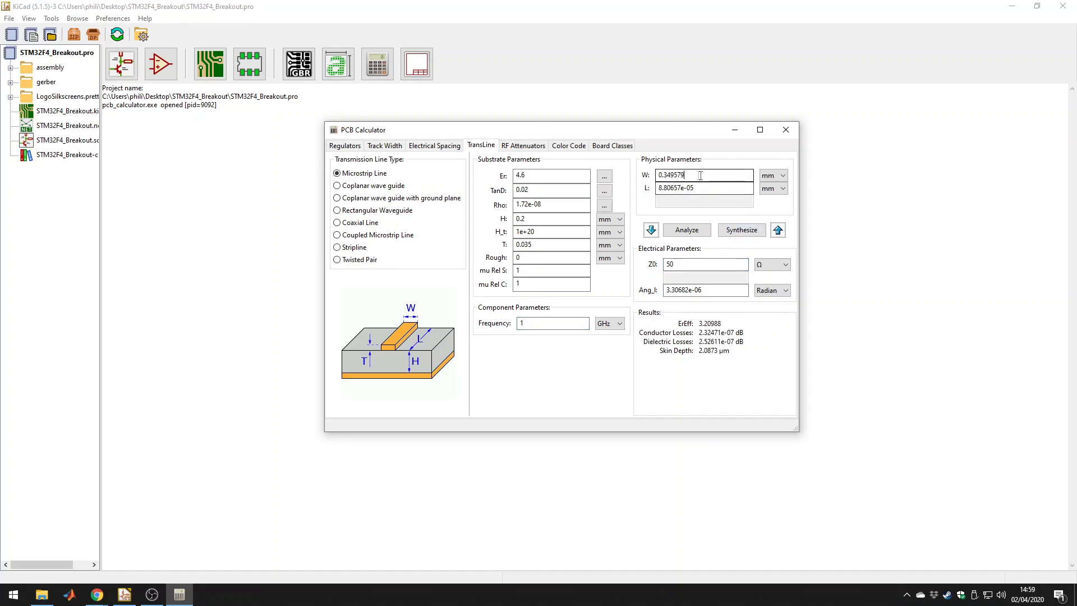
{"action": "double_click", "coordinate": [659, 175]}
{"action": "left_click", "coordinate": [705, 179]}
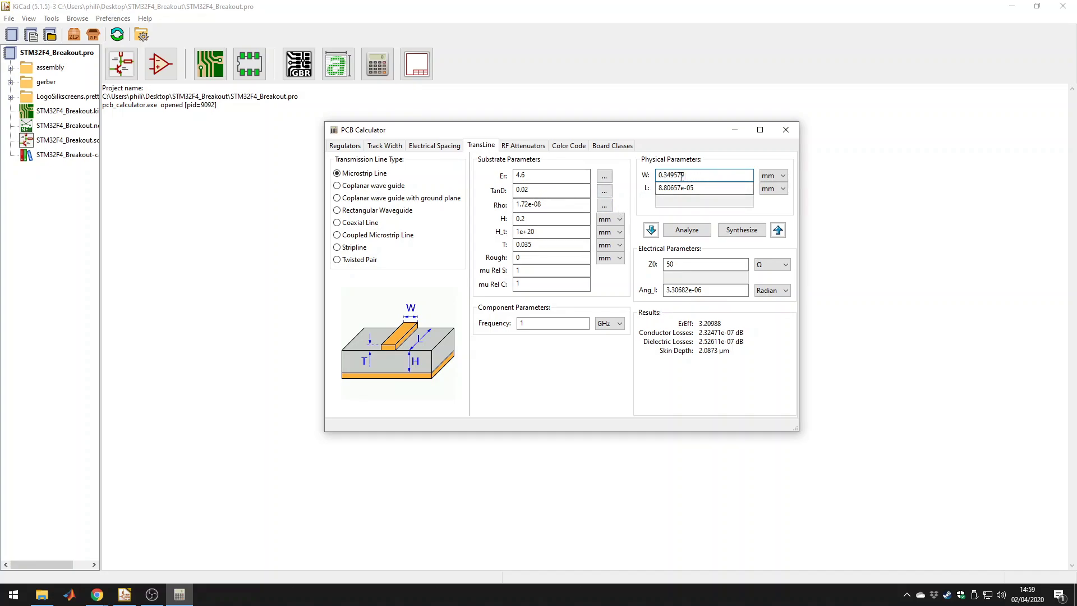
{"action": "left_click_drag", "start_coordinate": [682, 176], "coordinate": [656, 178]}
{"action": "left_click", "coordinate": [700, 176]}
{"action": "left_click", "coordinate": [536, 175]}
{"action": "left_click_drag", "start_coordinate": [548, 176], "coordinate": [516, 177]}
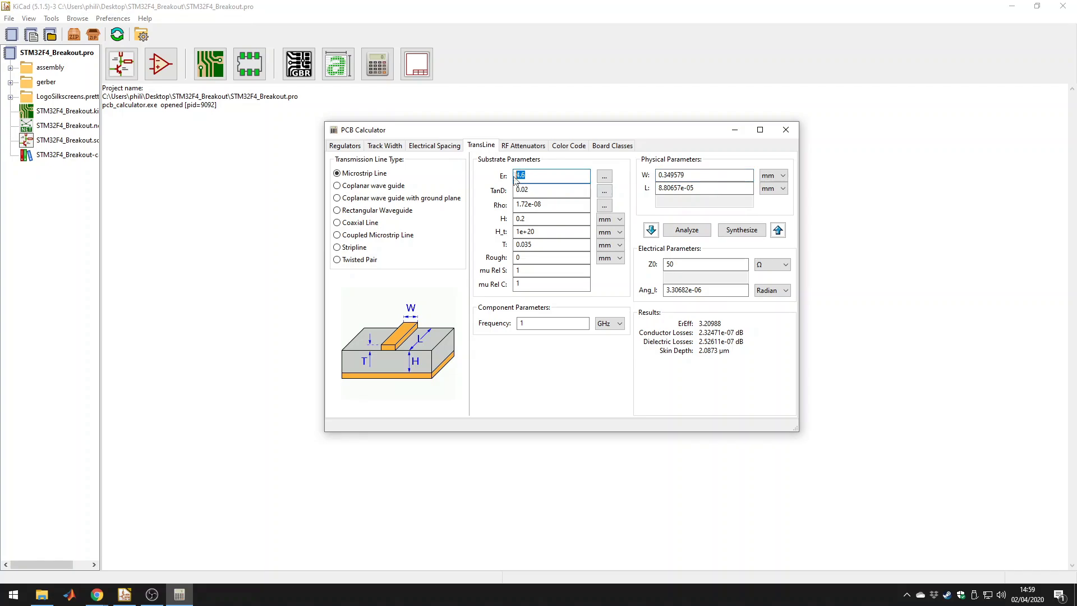
{"action": "left_click", "coordinate": [541, 176]}
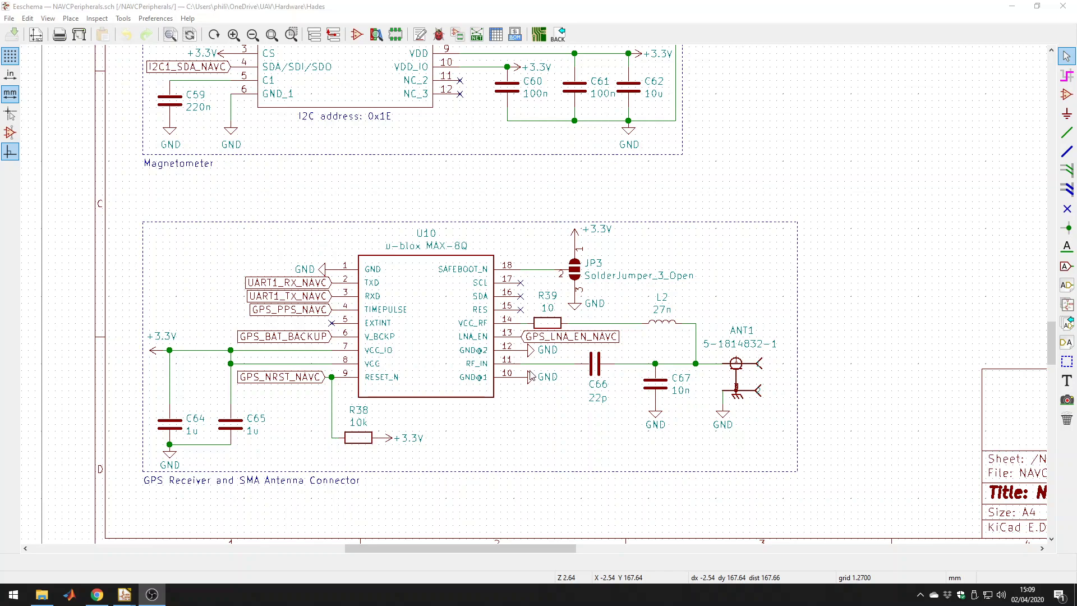
Step: Switch to the board's PCB layout in Pcbnew
{"action": "left_click", "coordinate": [539, 35]}
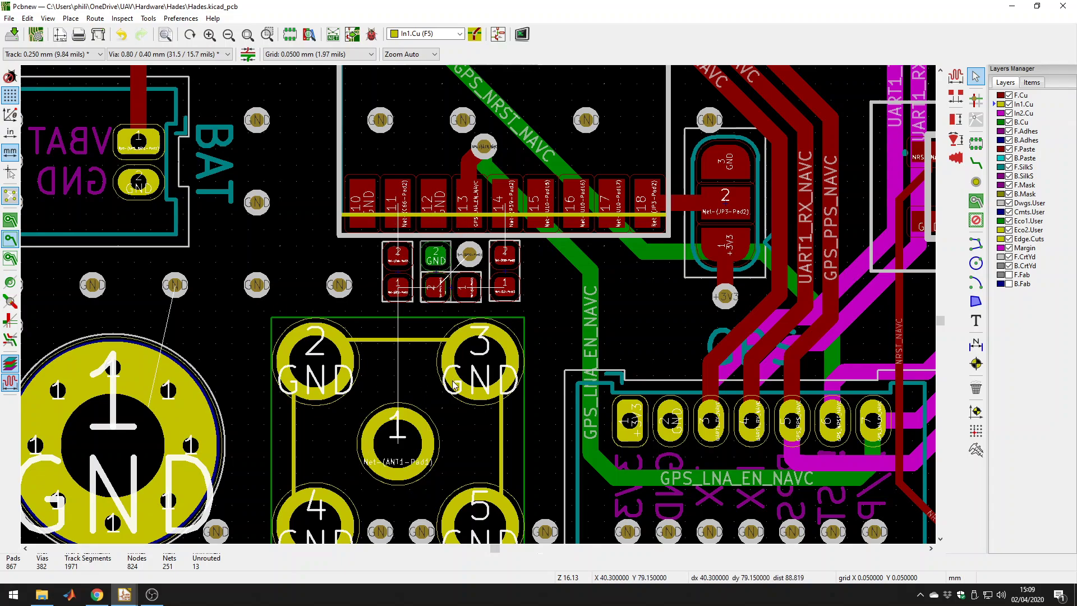
Step: Show the inner-layer ground zone filled and bring the ANT1 SMA connector pads into view
{"action": "scroll", "coordinate": [455, 381], "scroll_direction": "down", "scroll_amount": 1, "text": "shift"}
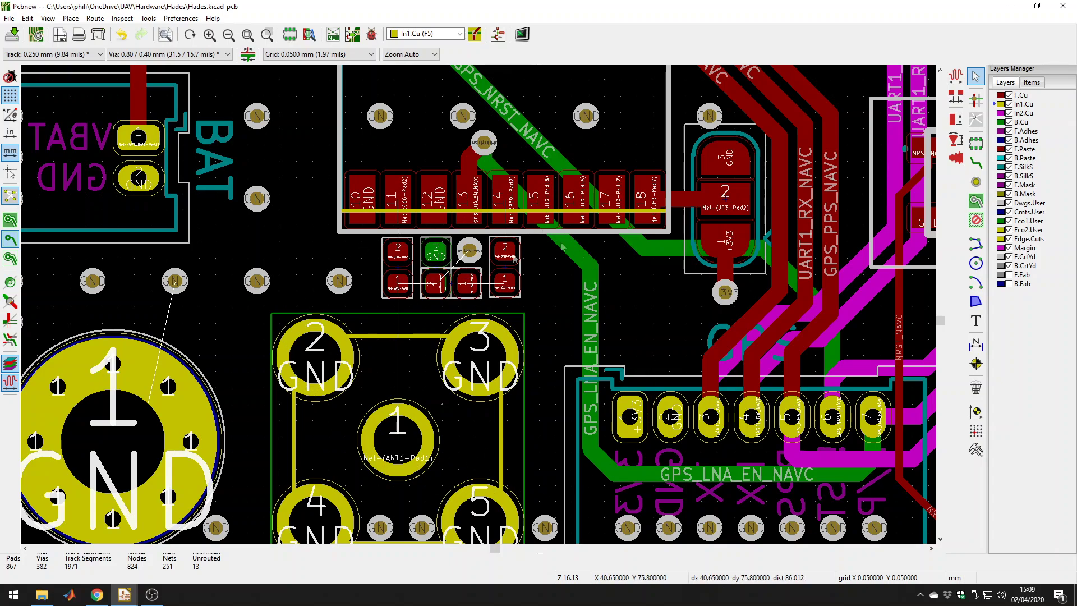
{"action": "left_click", "coordinate": [10, 219]}
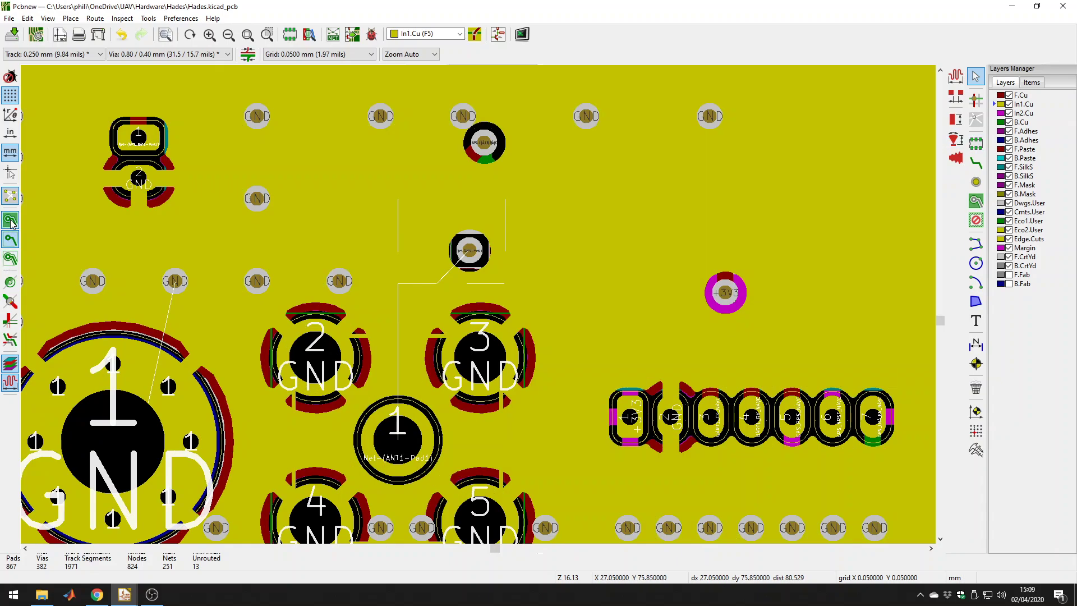
{"action": "scroll", "coordinate": [557, 282], "scroll_direction": "down", "scroll_amount": 6}
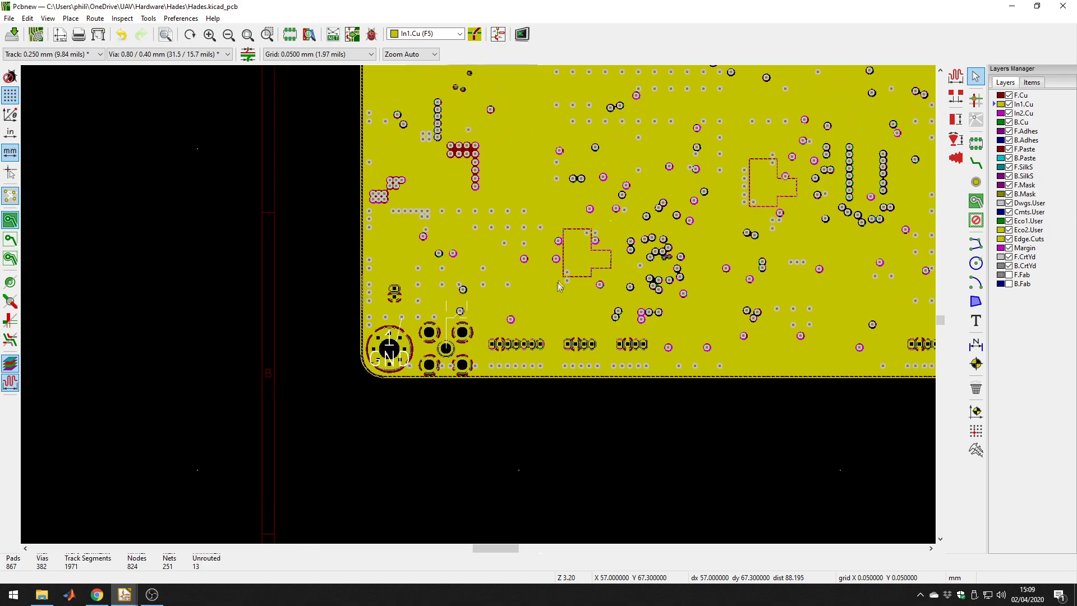
{"action": "scroll", "coordinate": [441, 395], "scroll_direction": "up", "scroll_amount": 6}
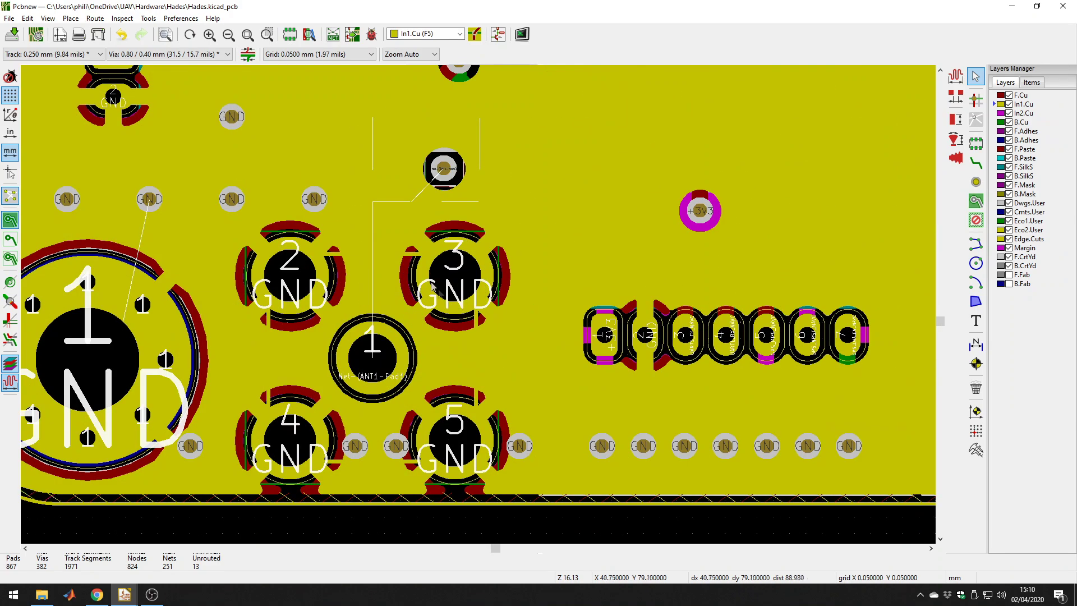
{"action": "middle_click_drag", "start_coordinate": [432, 286], "coordinate": [440, 343]}
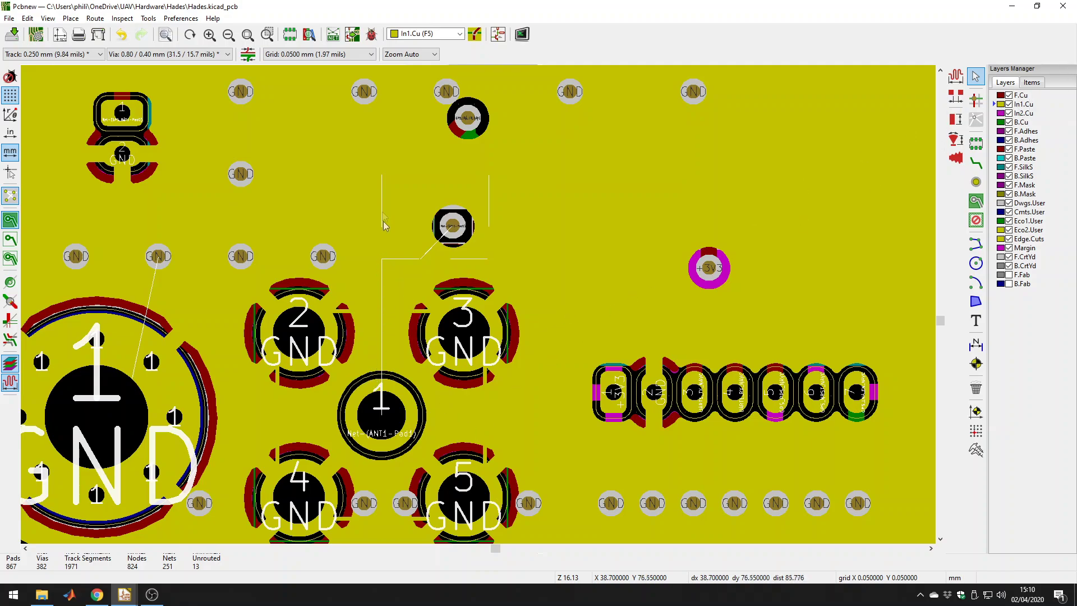
{"action": "scroll", "coordinate": [389, 315], "scroll_direction": "down", "scroll_amount": 1}
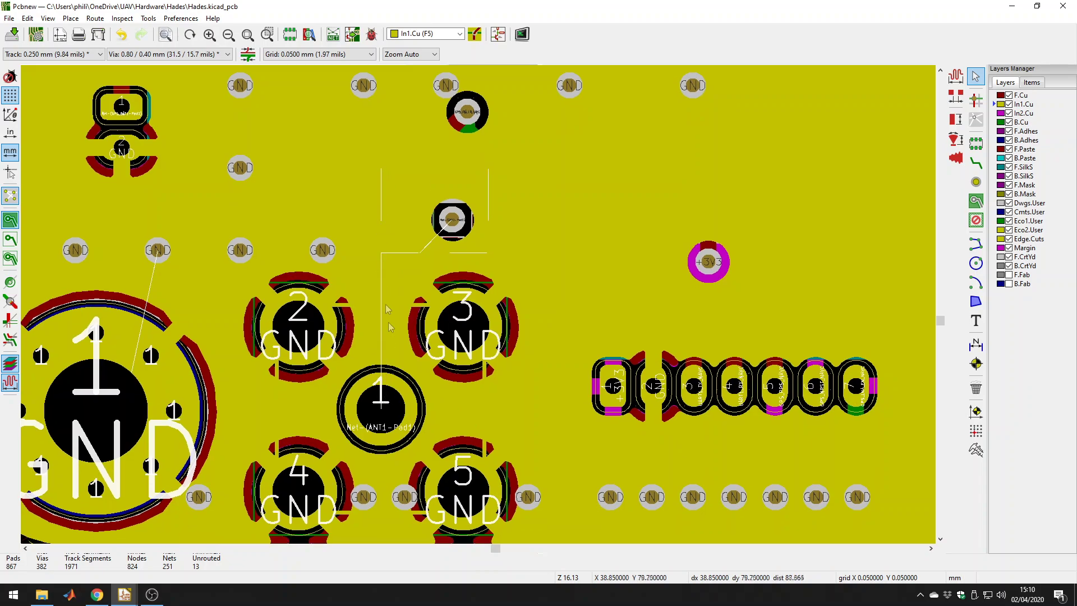
{"action": "scroll", "coordinate": [401, 245], "scroll_direction": "up", "scroll_amount": 3}
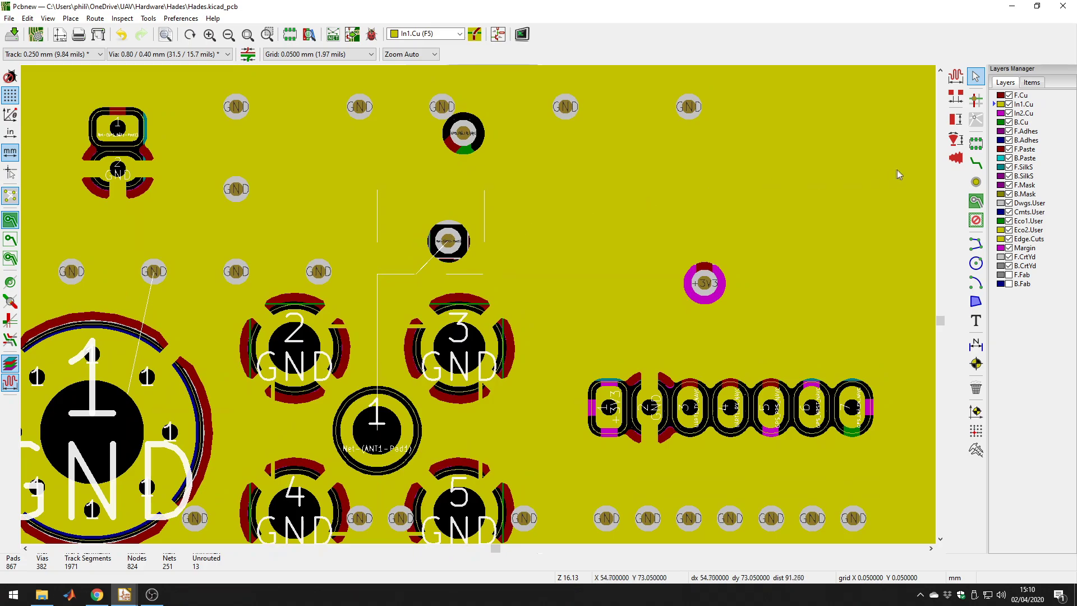
Step: Hide the ground-plane zone fill and centre the view on the small parts above ANT1
{"action": "left_click", "coordinate": [11, 240]}
{"action": "scroll", "coordinate": [374, 303], "scroll_direction": "up", "scroll_amount": 2}
{"action": "scroll", "coordinate": [374, 302], "scroll_direction": "up", "scroll_amount": 1}
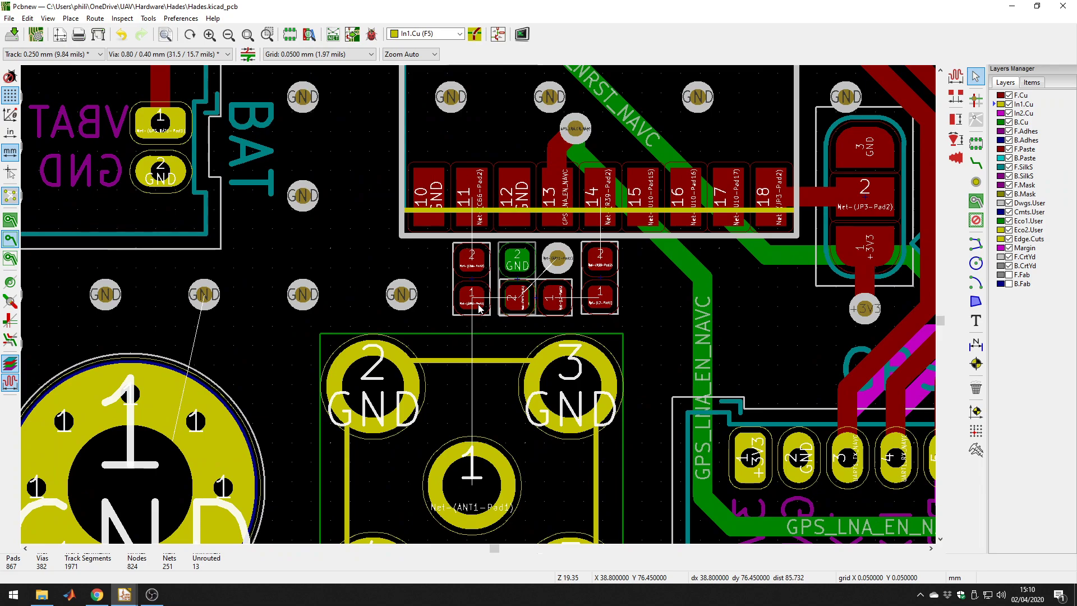
{"action": "middle_click_drag", "start_coordinate": [480, 307], "coordinate": [476, 292]}
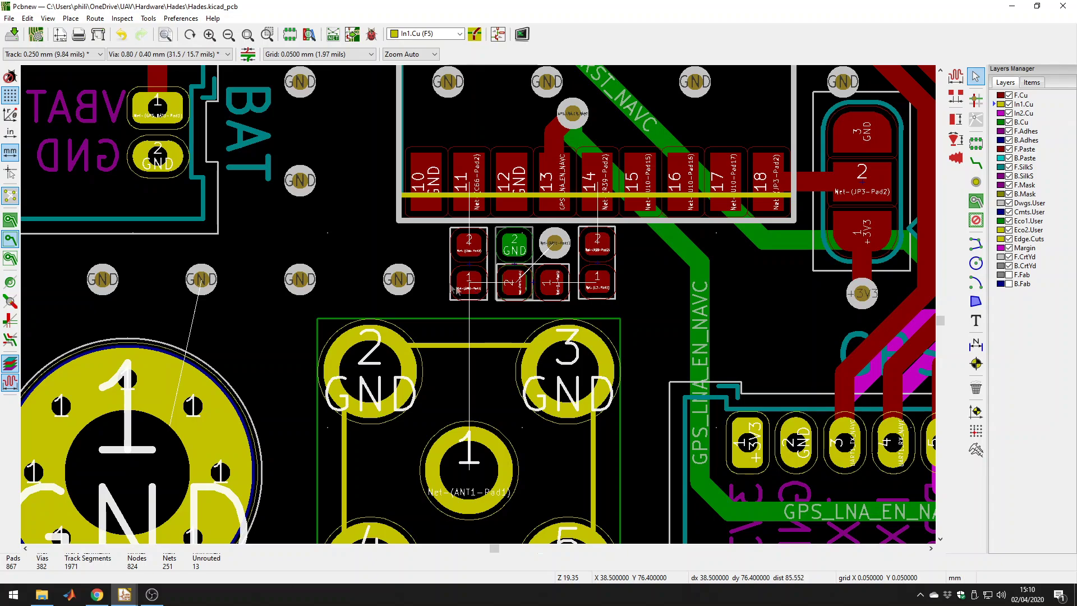
Step: Add a 0.3 mm entry to the board's predefined track widths
{"action": "left_click", "coordinate": [83, 54]}
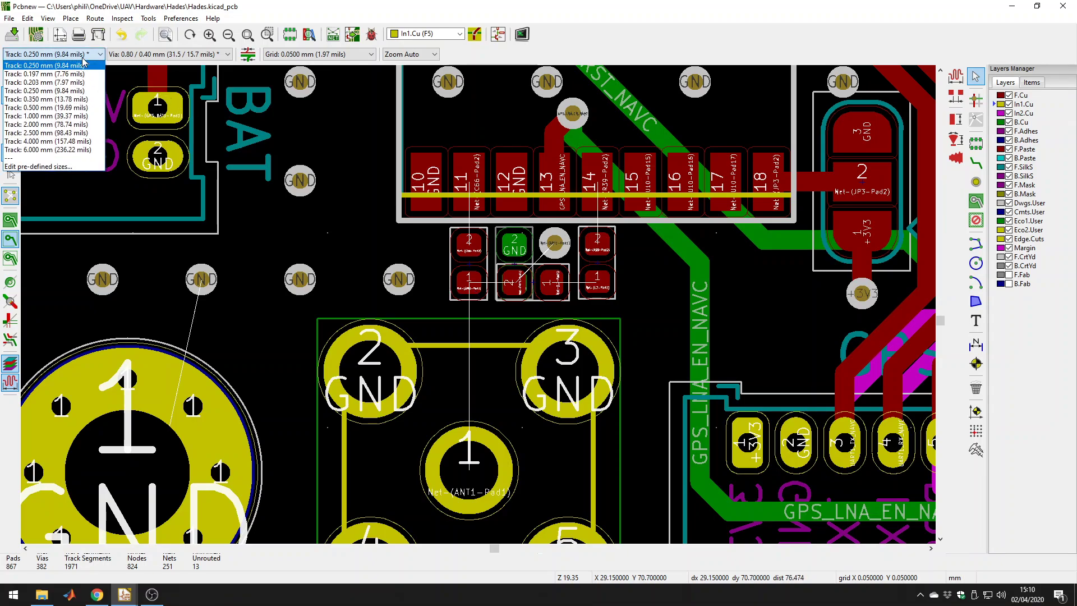
{"action": "left_click", "coordinate": [69, 164]}
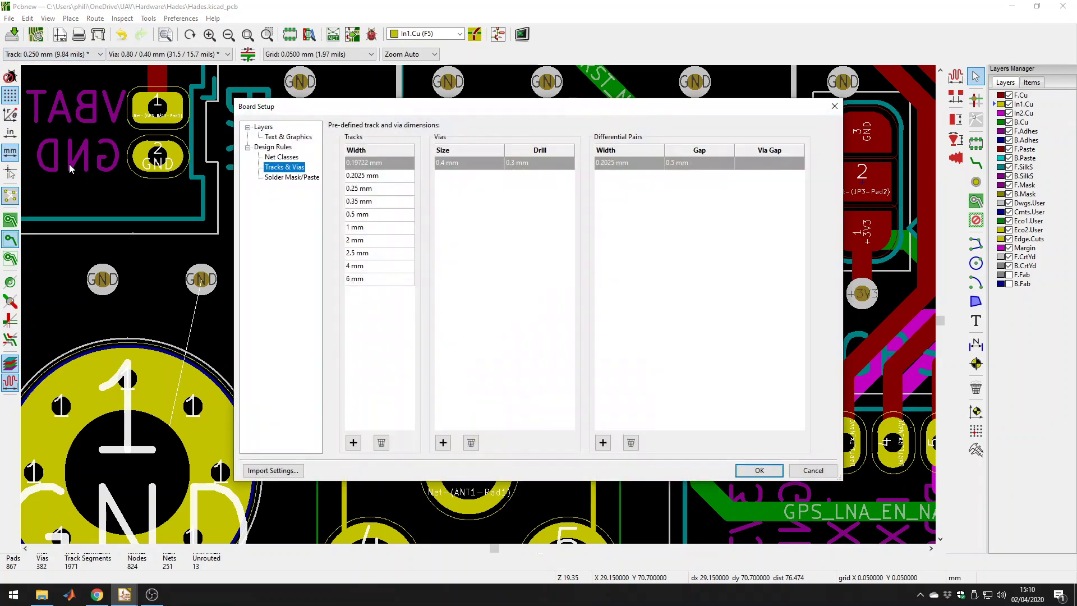
{"action": "left_click", "coordinate": [354, 443]}
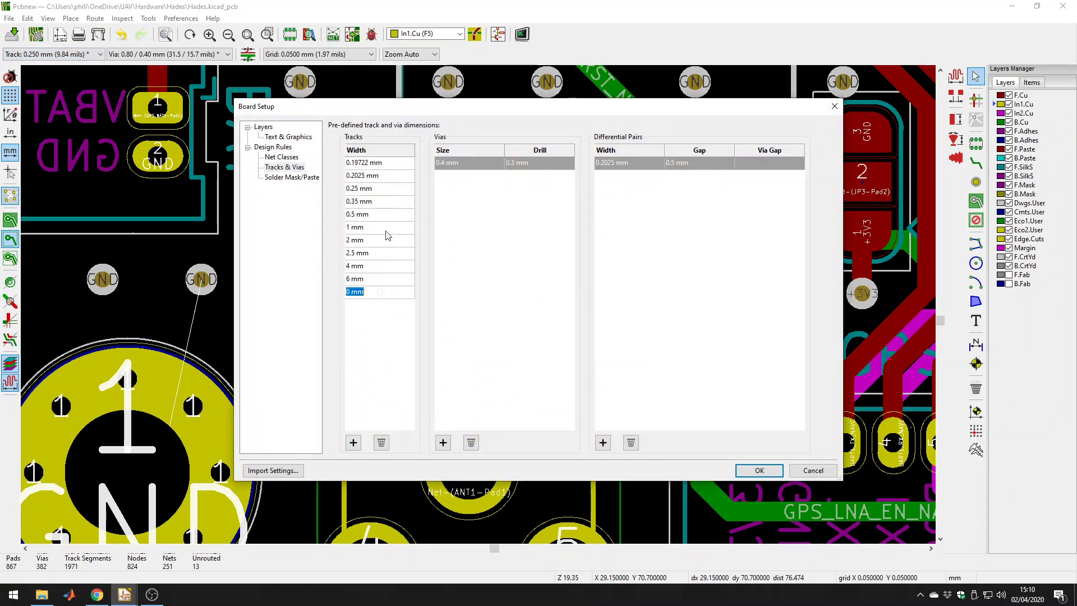
{"action": "type", "text": "0.3 mm"}
{"action": "left_click", "coordinate": [752, 473]}
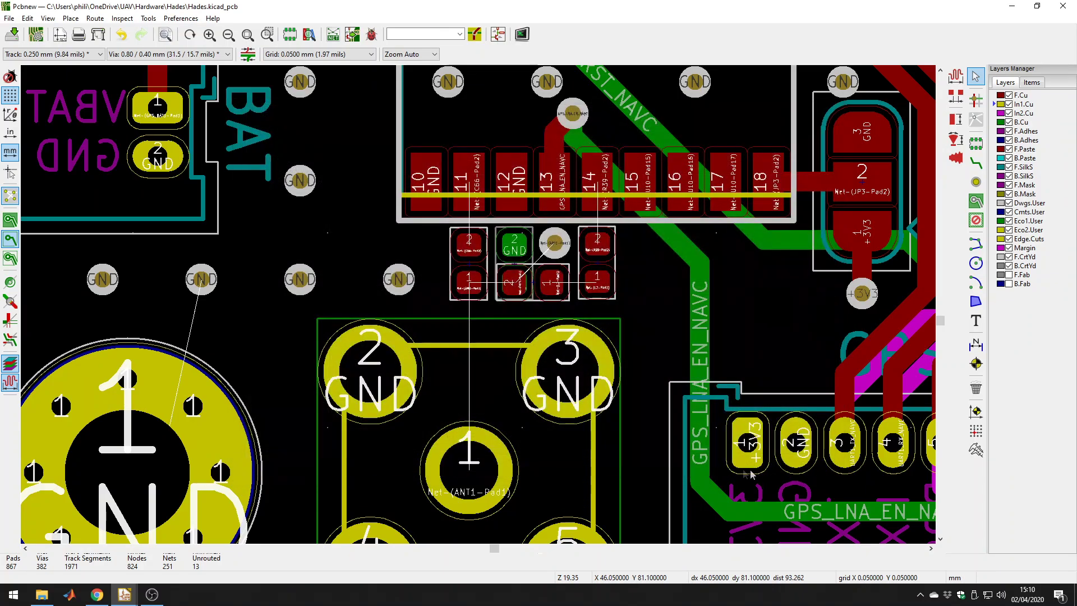
{"action": "left_click", "coordinate": [73, 54]}
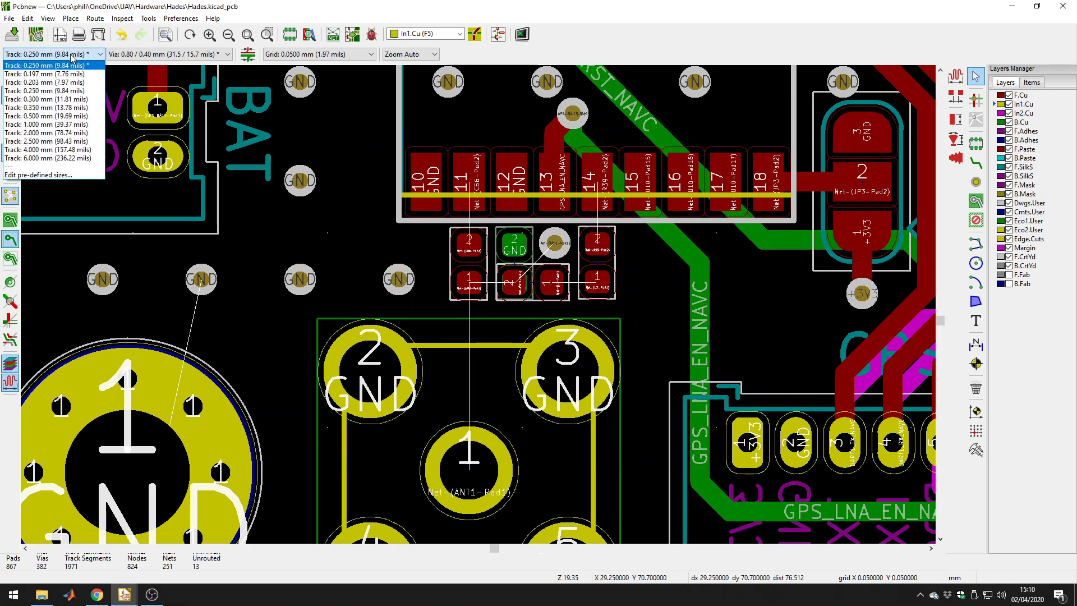
Step: Select the 0.300 mm track width on front copper (F.Cu) with the track router active
{"action": "left_click", "coordinate": [58, 99]}
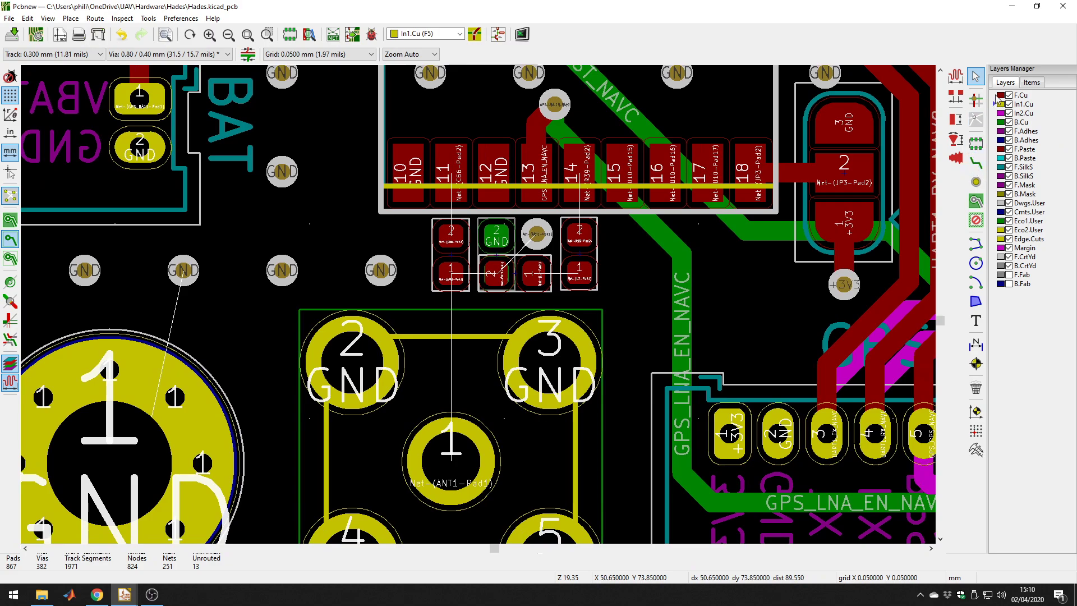
{"action": "key", "text": "Page_Up"}
{"action": "left_click", "coordinate": [976, 162]}
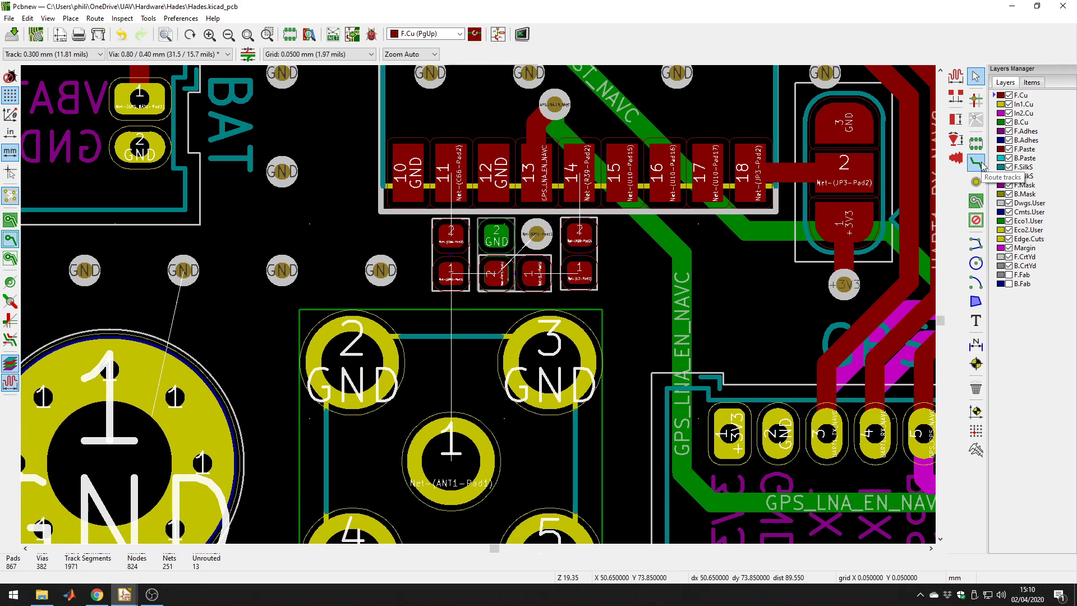
{"action": "left_click", "coordinate": [976, 162]}
Step: Route tracks from pad 11 to a small pad, and from small pad 1 to ANT1 pad 1 and its neighbour
{"action": "left_click", "coordinate": [451, 172]}
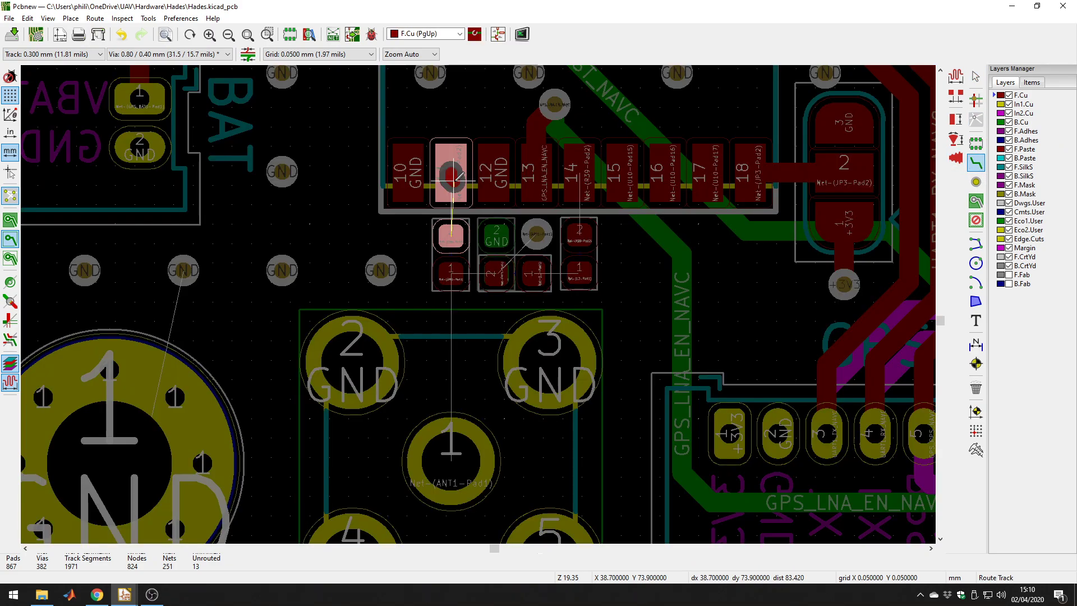
{"action": "left_click", "coordinate": [451, 231]}
{"action": "left_click", "coordinate": [451, 273]}
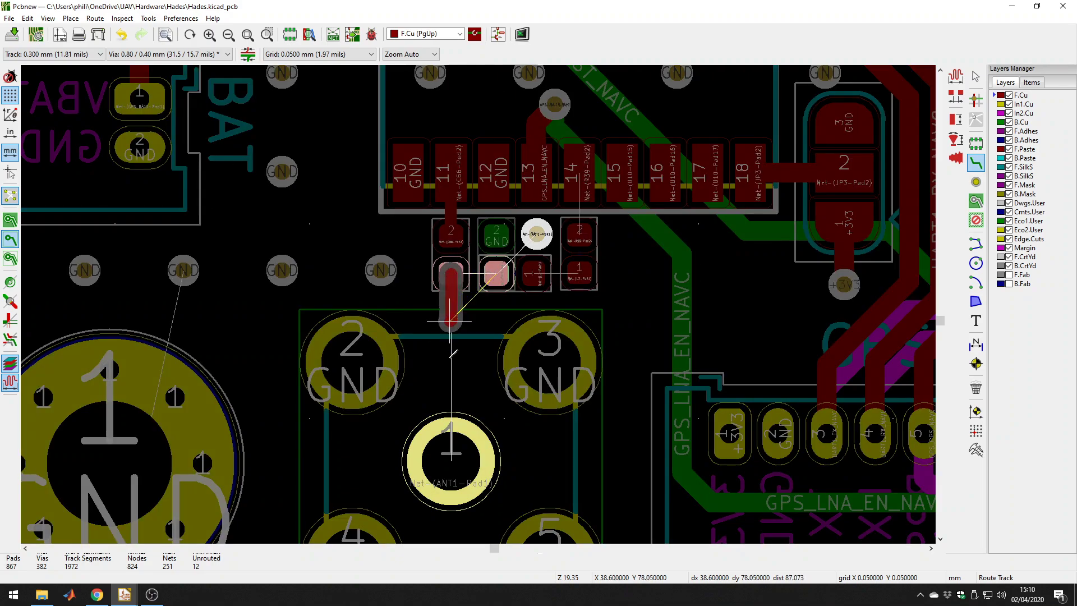
{"action": "left_click", "coordinate": [451, 445]}
{"action": "left_click", "coordinate": [451, 273]}
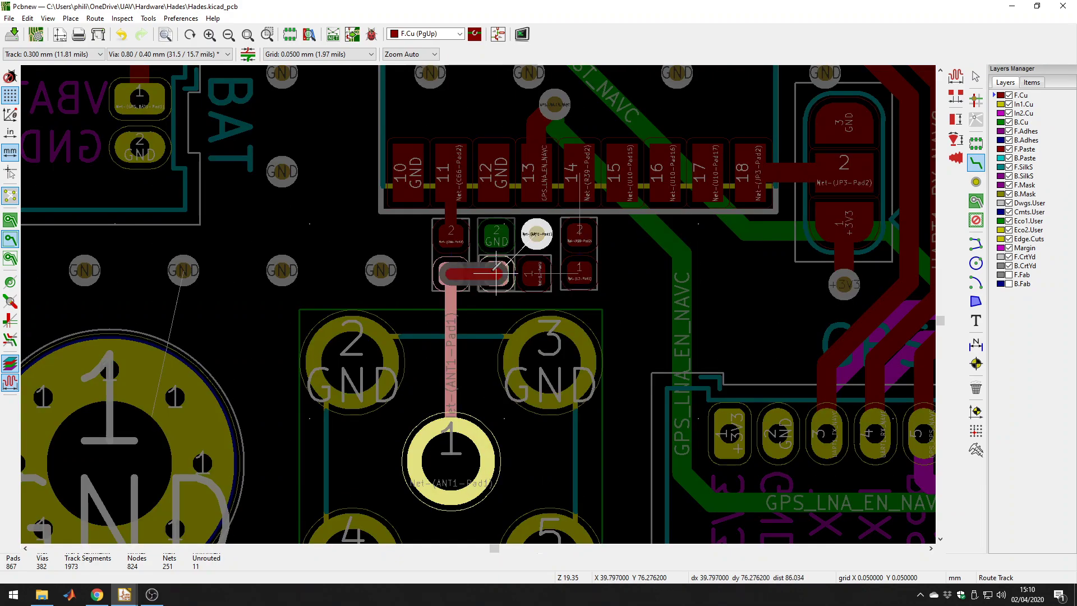
{"action": "left_click", "coordinate": [491, 274]}
Step: Route the remaining tracks between the small parts, from pad 14, and to the nearby via
{"action": "left_click", "coordinate": [530, 274]}
{"action": "left_click", "coordinate": [579, 274]}
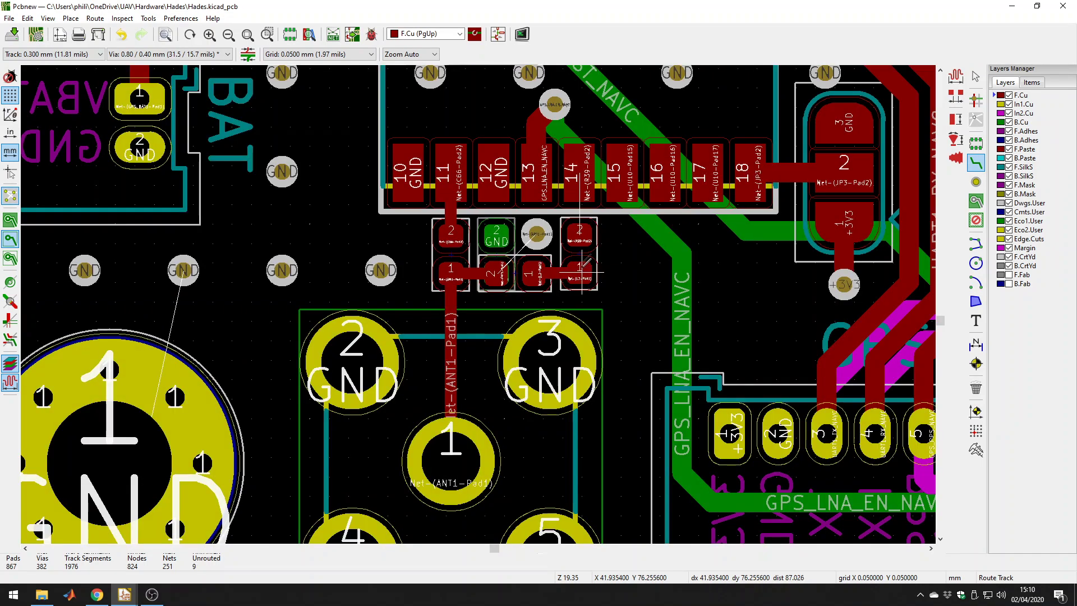
{"action": "left_click", "coordinate": [579, 188]}
{"action": "left_click", "coordinate": [578, 230]}
{"action": "left_click", "coordinate": [491, 274]}
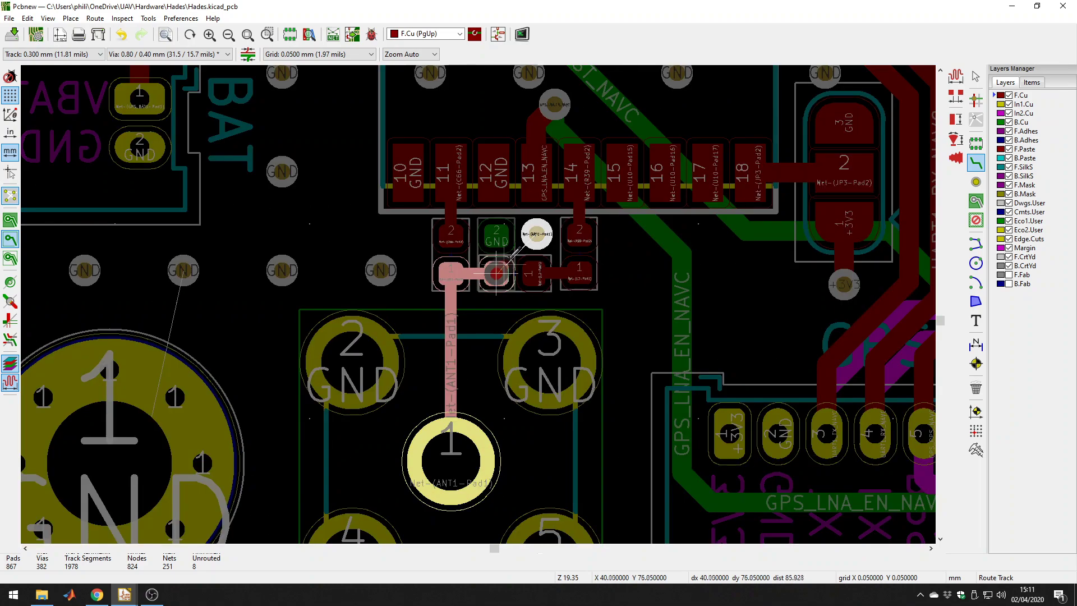
{"action": "left_click", "coordinate": [536, 234]}
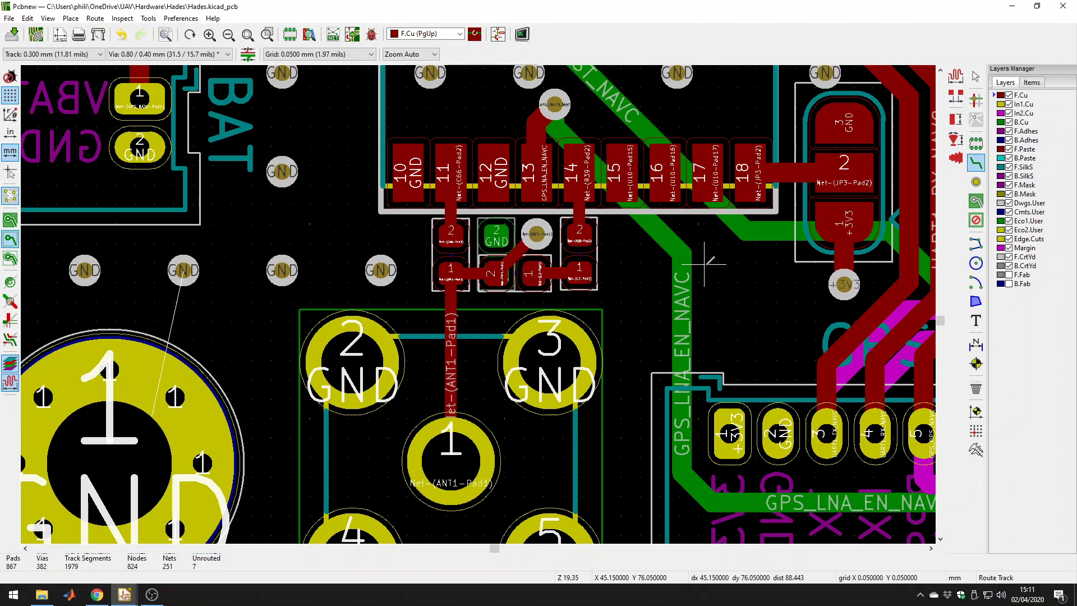
{"action": "scroll", "coordinate": [705, 262], "scroll_direction": "down", "scroll_amount": 1}
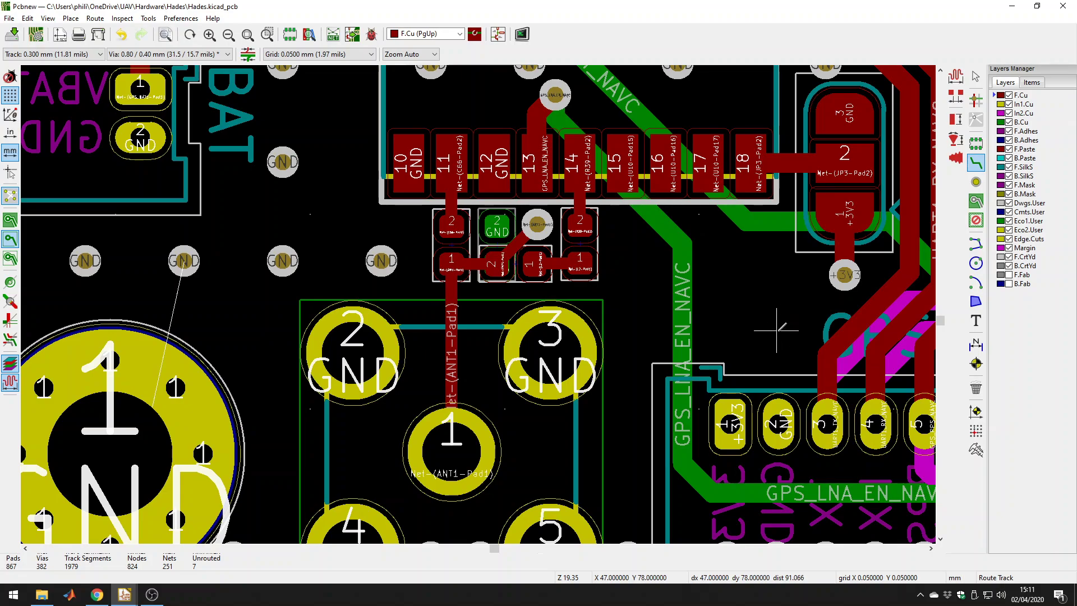
{"action": "middle_click_drag", "start_coordinate": [777, 327], "coordinate": [766, 334]}
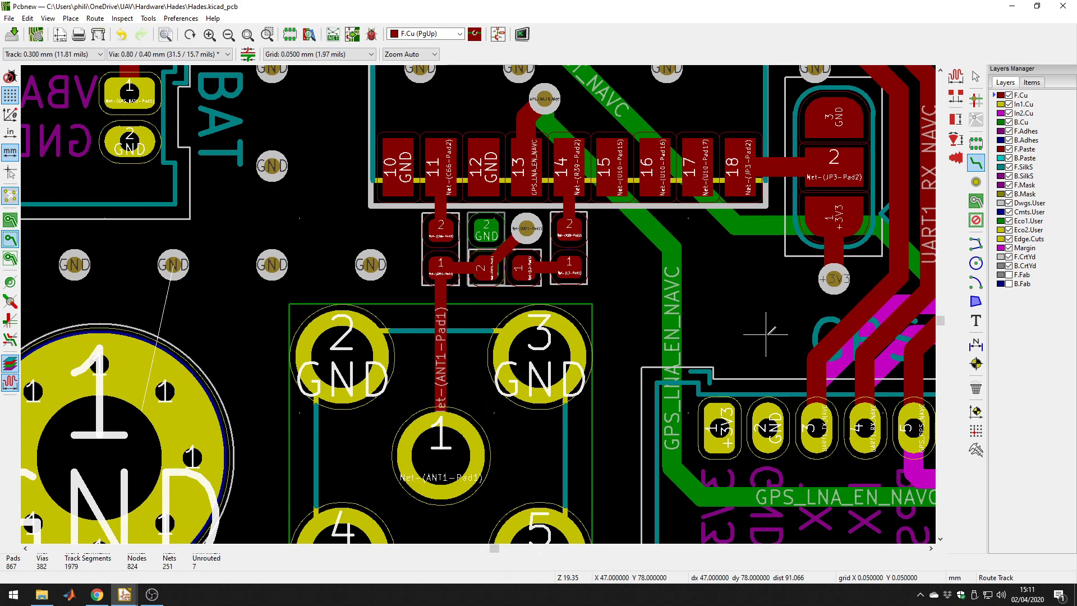